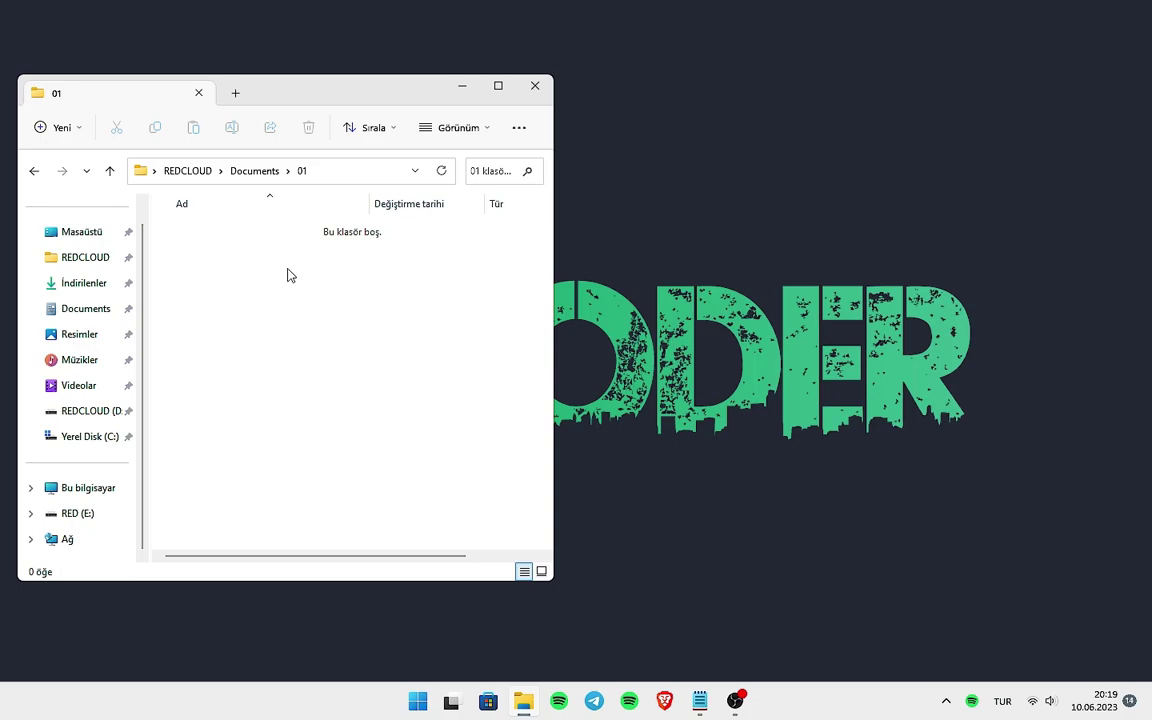
# Create a new Excel worksheet in folder 01 and name it One Click Copy
pyautogui.rightClick(288, 272)
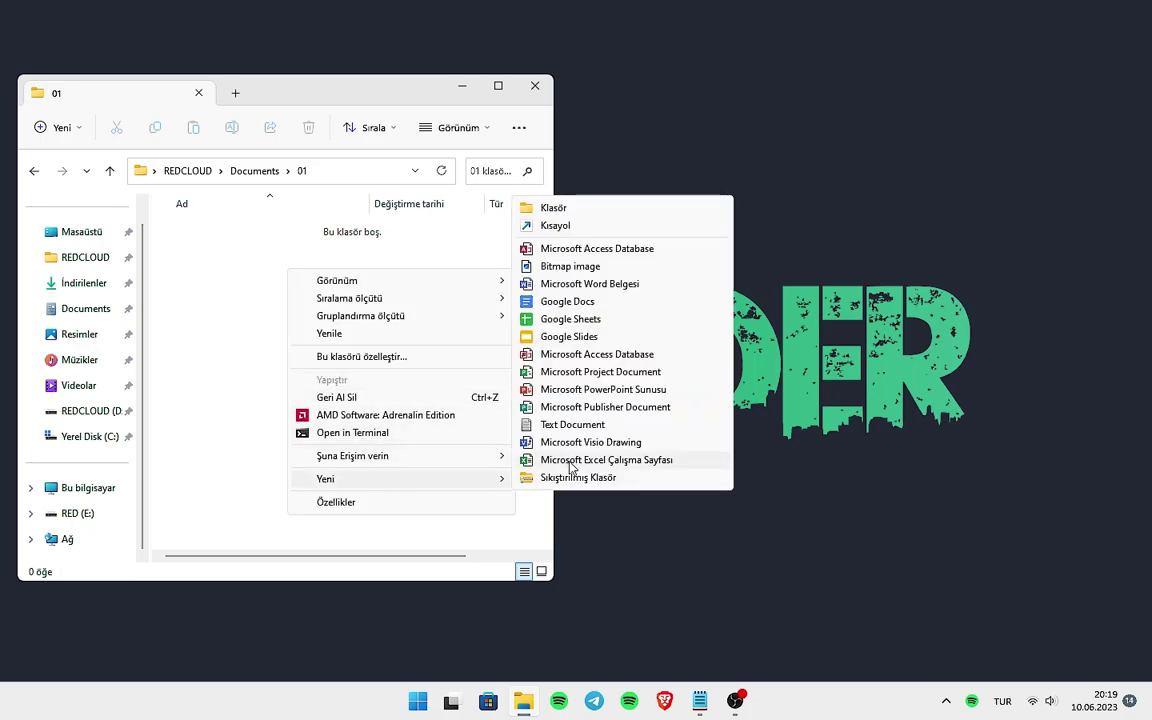
pyautogui.click(573, 458)
pyautogui.write('On')
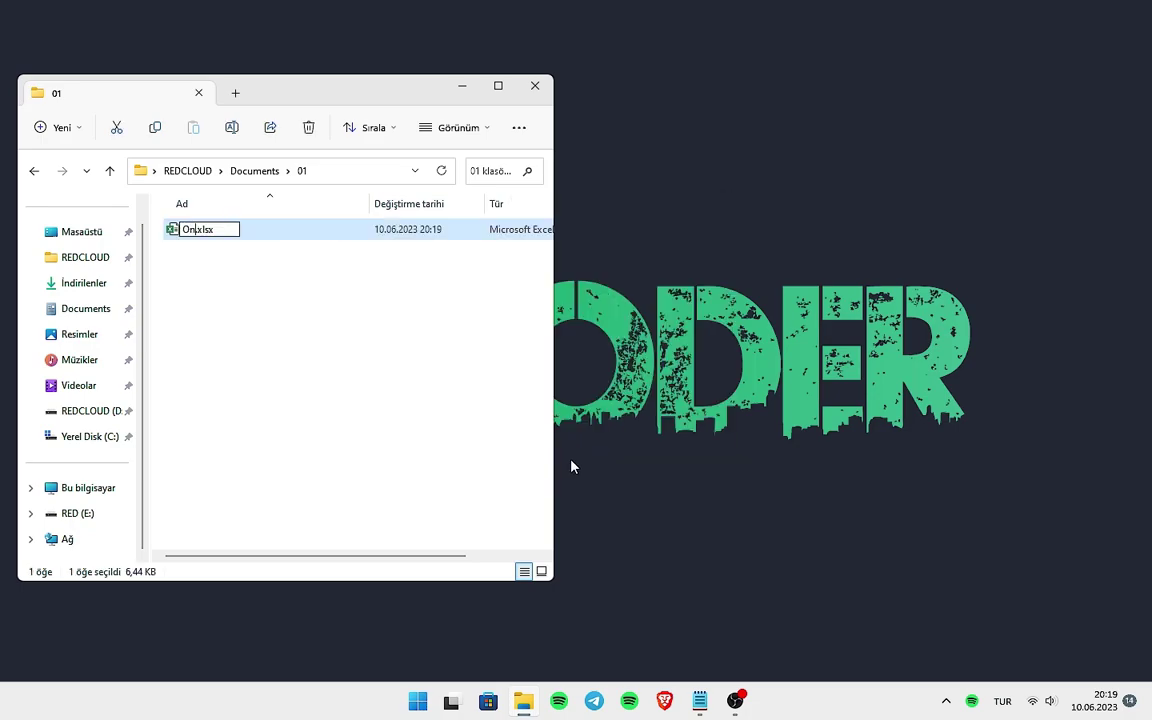
pyautogui.write('e Cli')
pyautogui.write('ck')
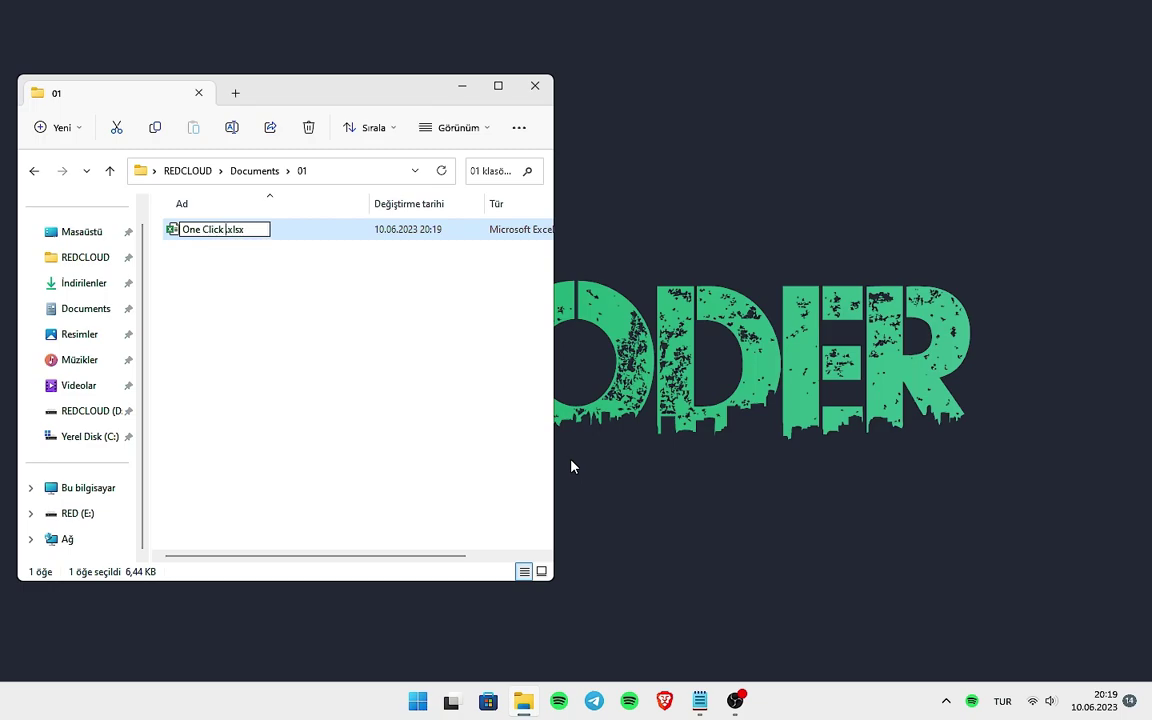
pyautogui.write('Cop')
pyautogui.write('y')
# Save the workbook to folder 01 as the macro-enabled One Click Copy.xlsm (*.xlsm)
pyautogui.press('Return')
pyautogui.press('Return')
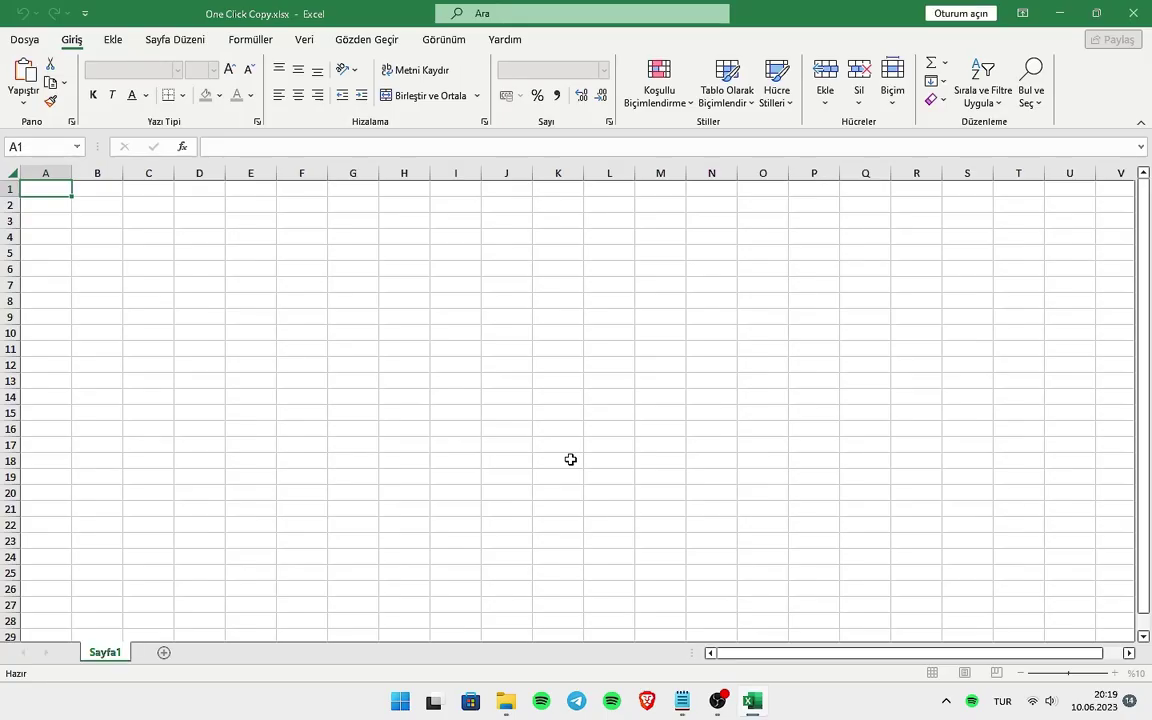
pyautogui.click(27, 41)
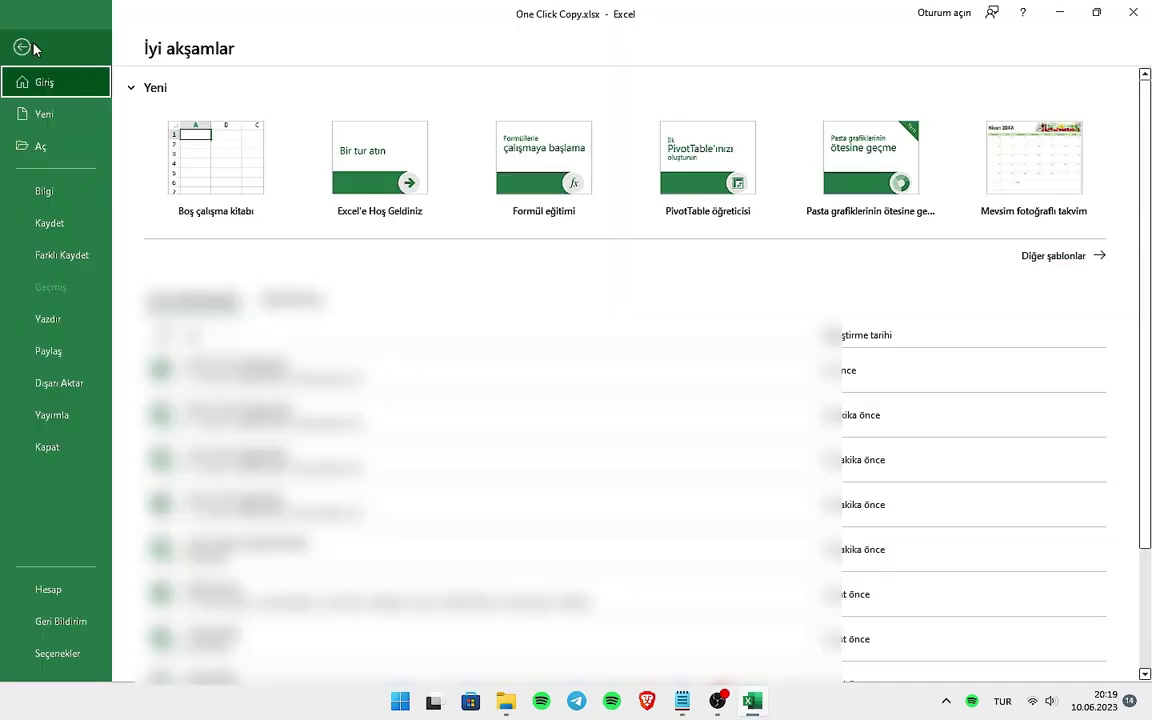
pyautogui.click(62, 256)
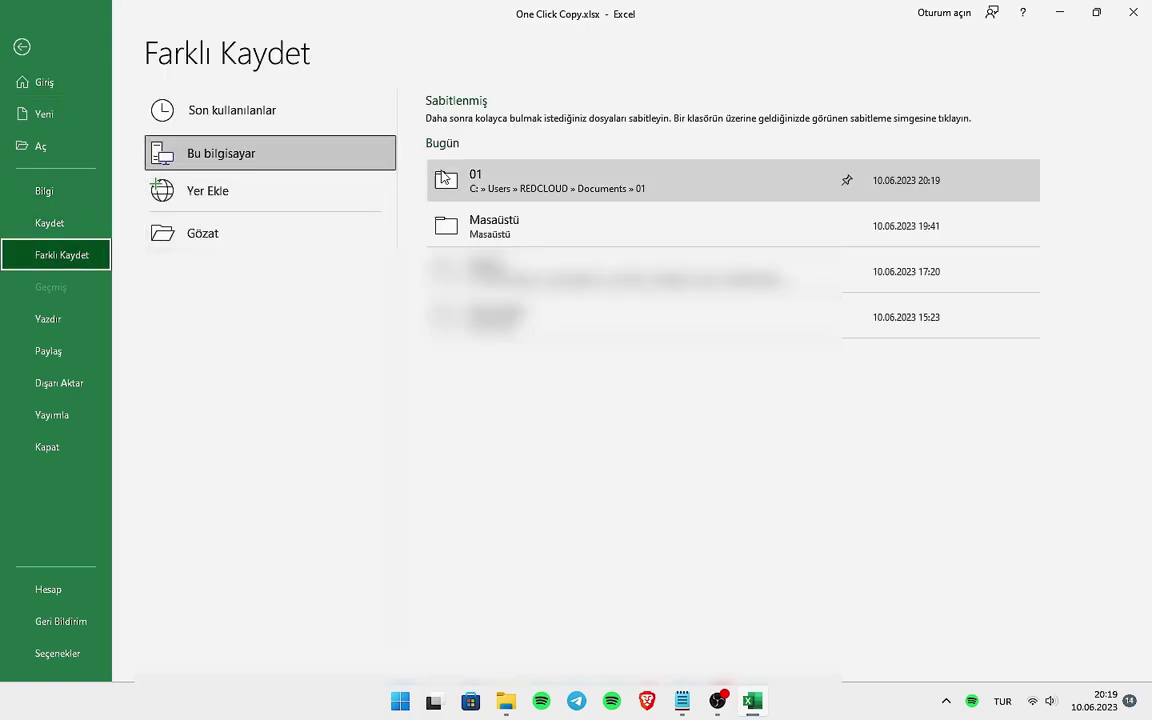
pyautogui.click(445, 178)
pyautogui.click(228, 295)
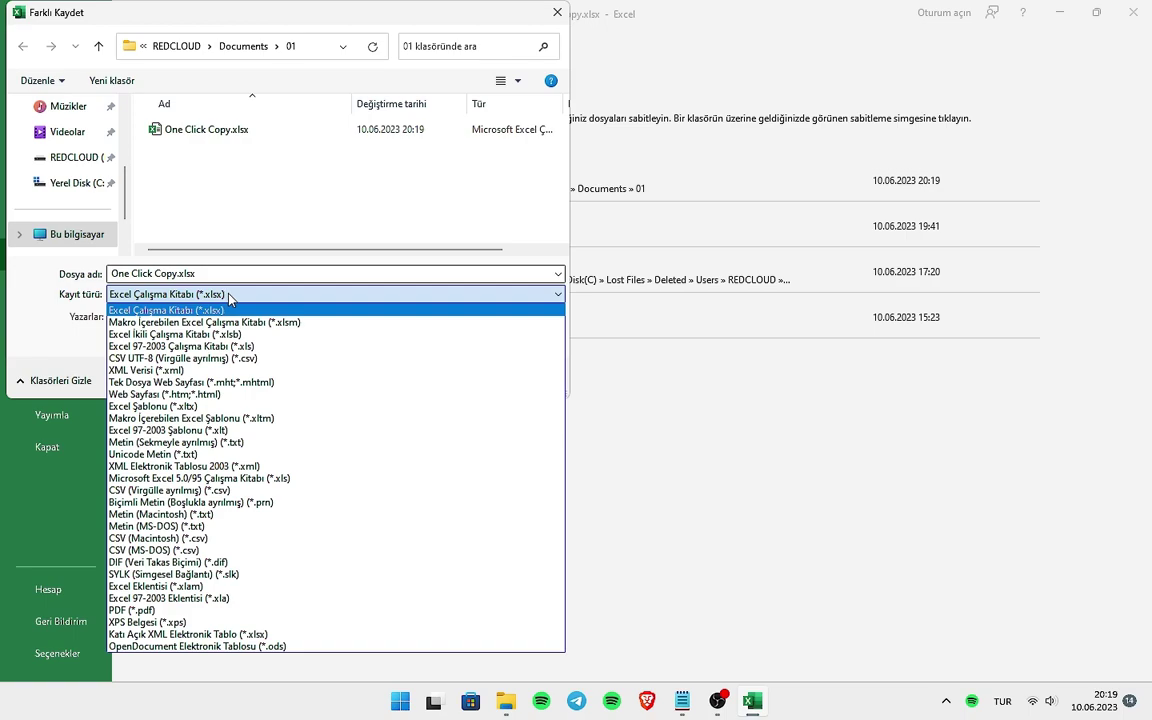
pyautogui.click(235, 322)
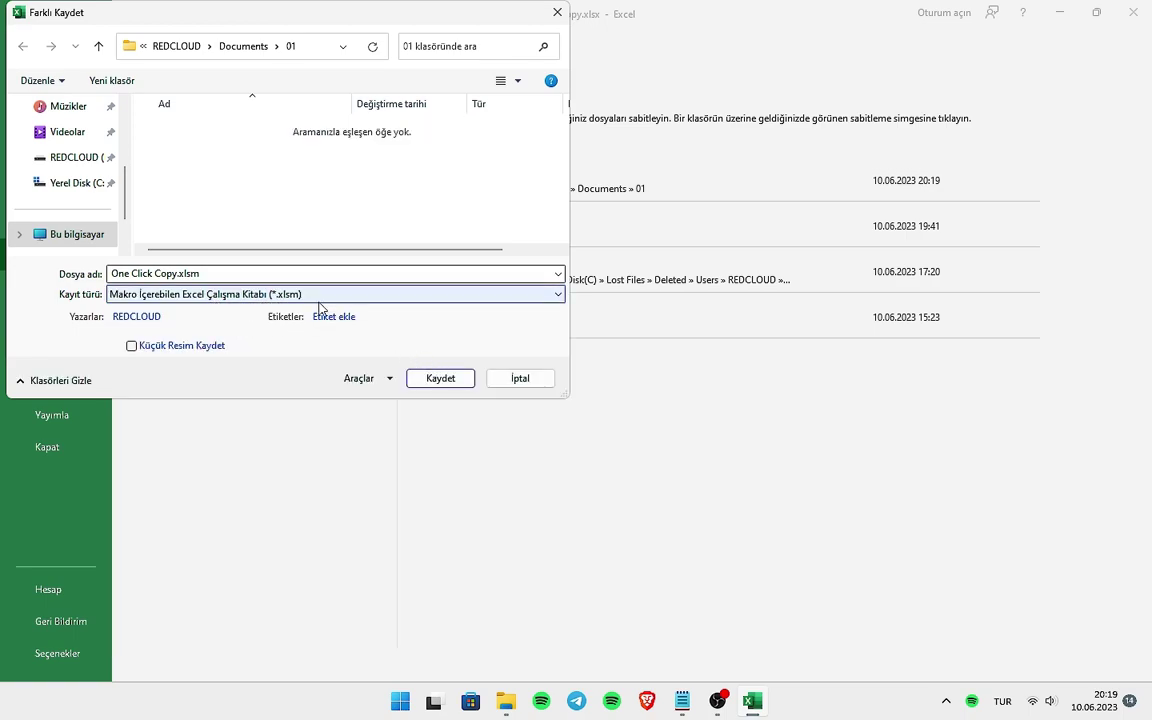
pyautogui.click(428, 373)
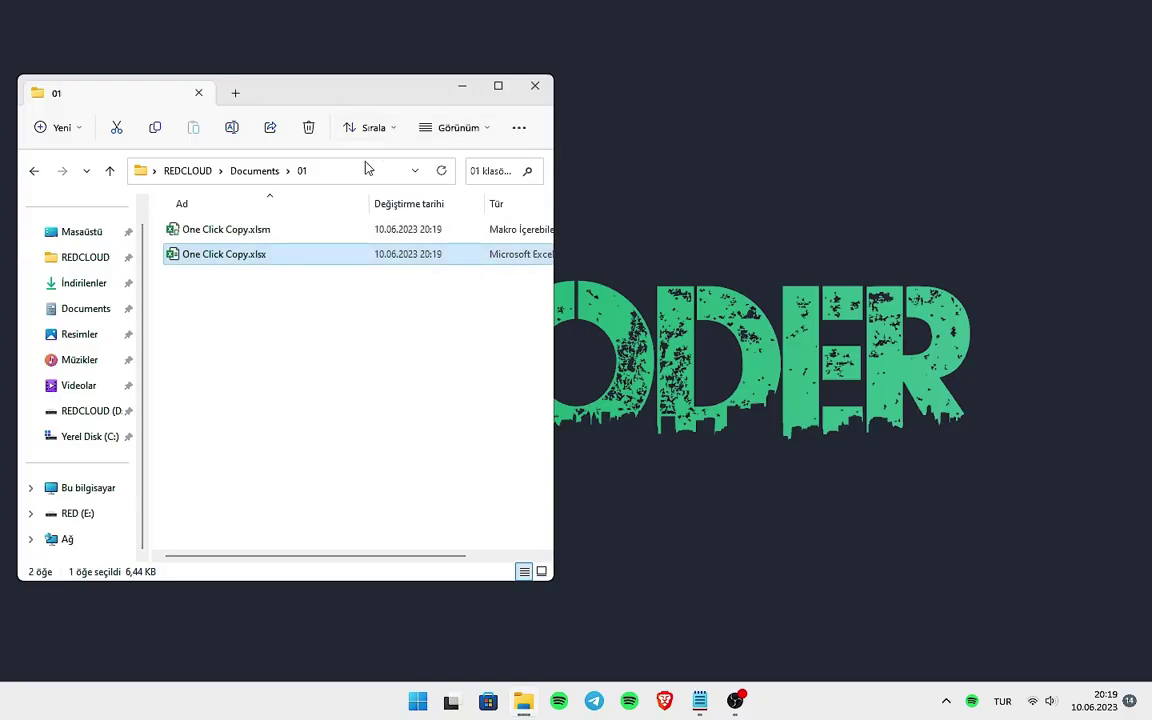
# Open One Click Copy.xlsm, launch the VBA editor with Alt+F11 and select Sayfa1
pyautogui.click(263, 232)
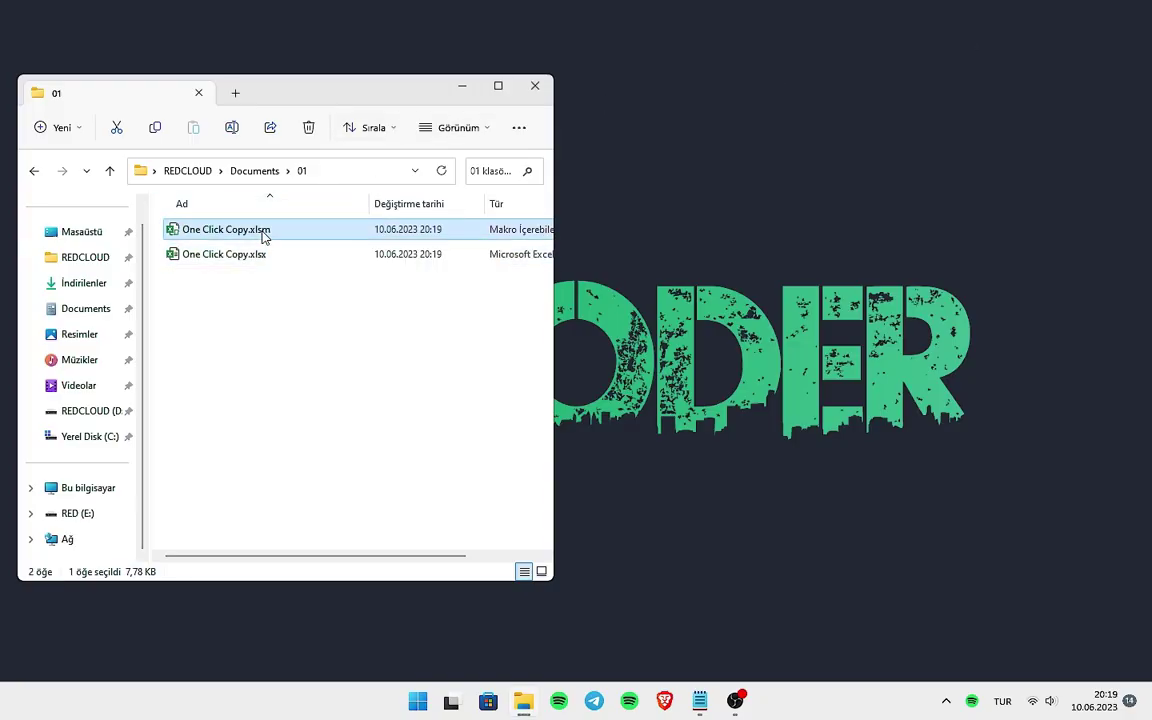
pyautogui.doubleClick(263, 232)
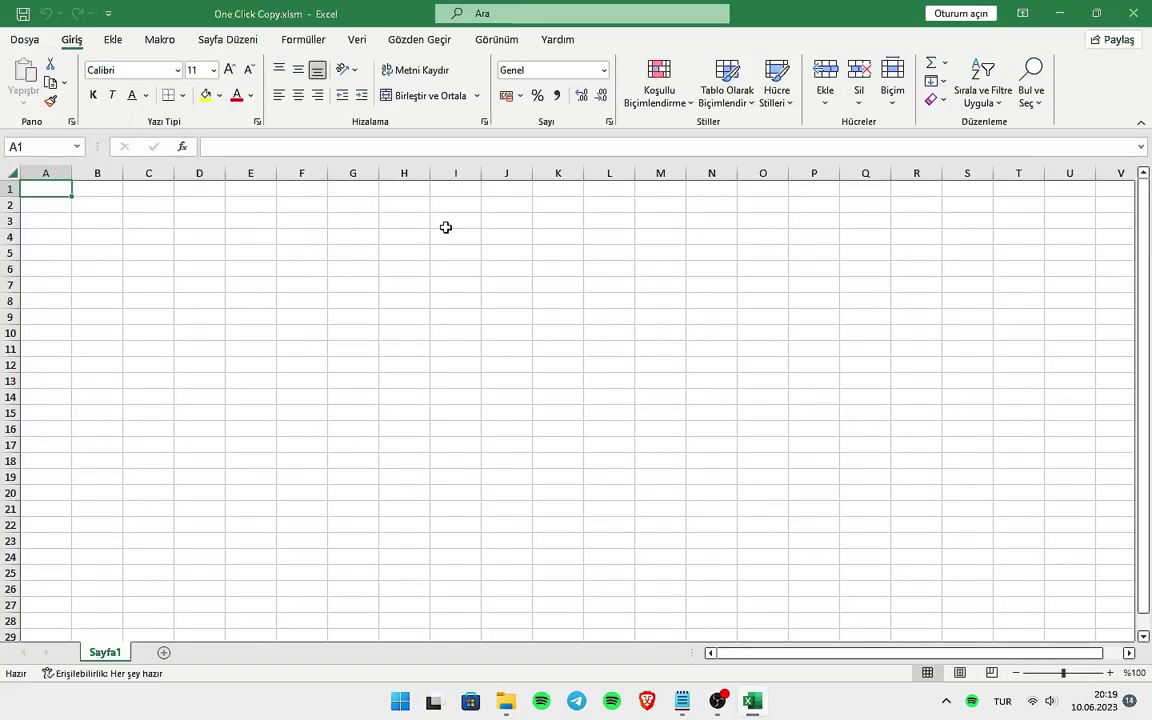
pyautogui.click(502, 231)
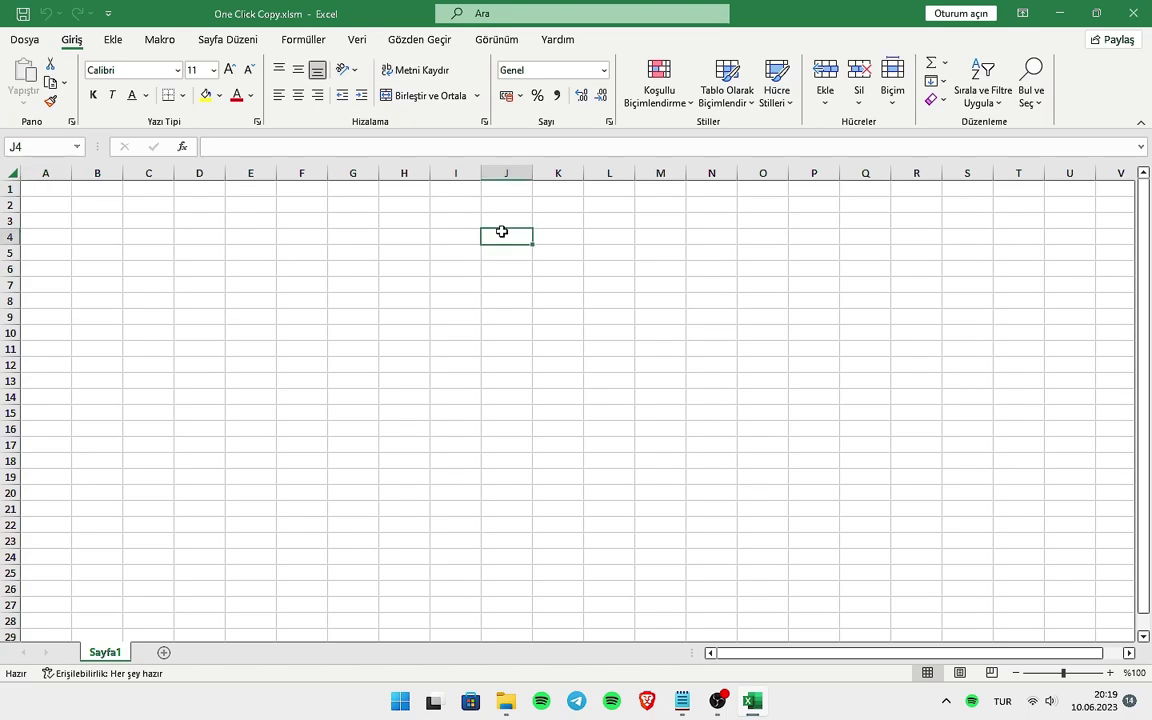
pyautogui.hotkey('alt', 'F11')
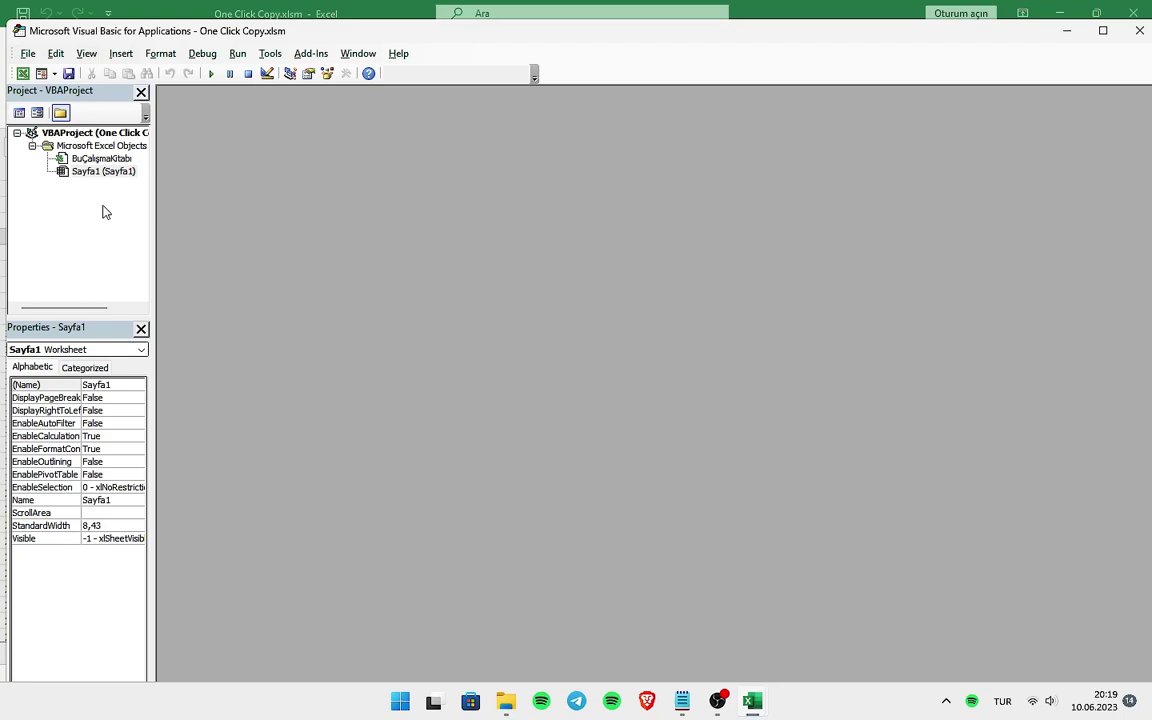
pyautogui.click(85, 171)
# Insert a new module, Module1, from Sayfa1's context menu in the Project pane
pyautogui.rightClick(85, 172)
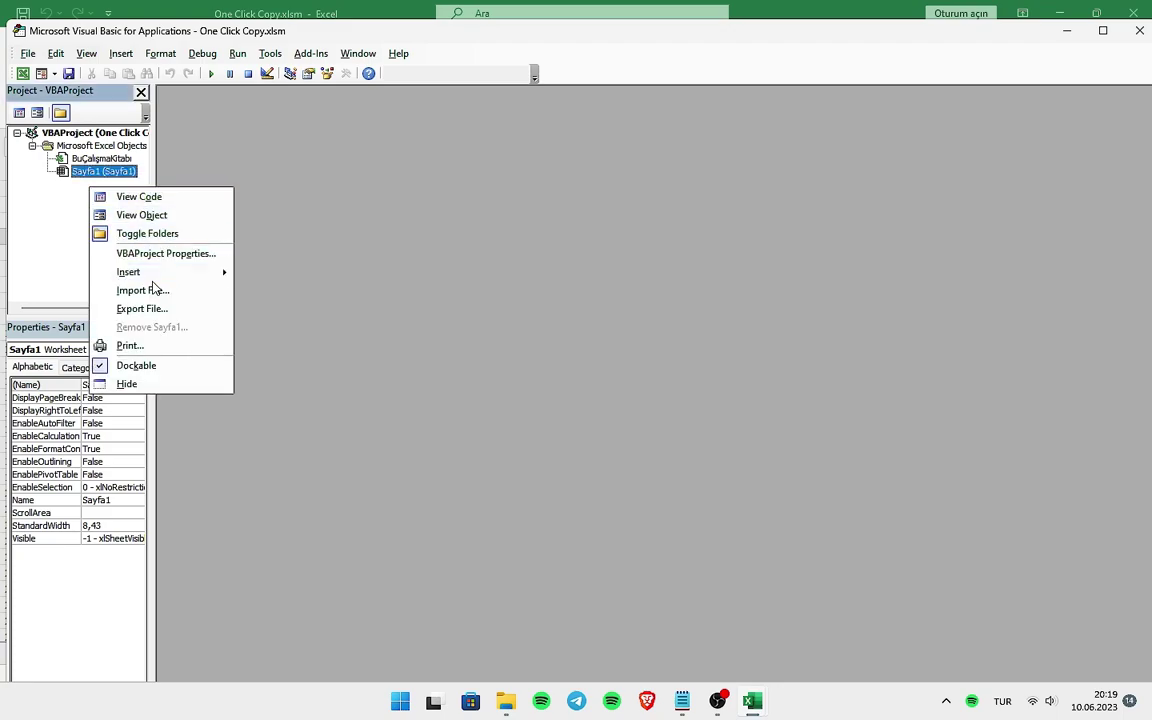
pyautogui.moveTo(128, 272)
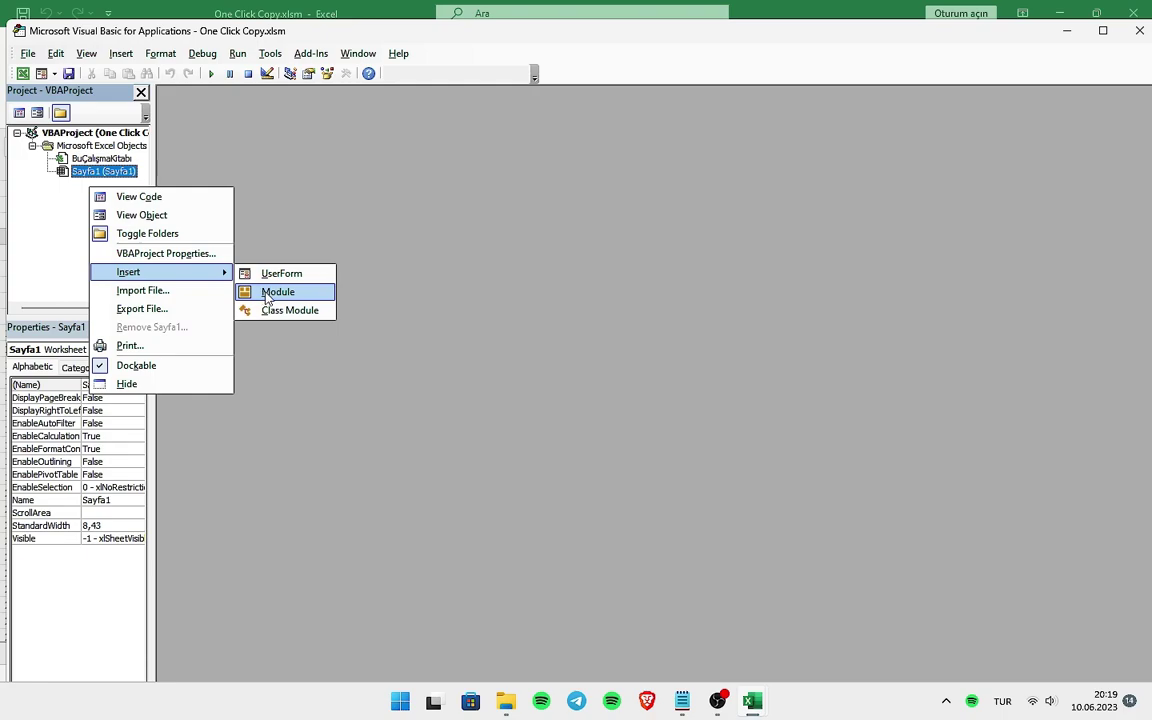
pyautogui.click(268, 295)
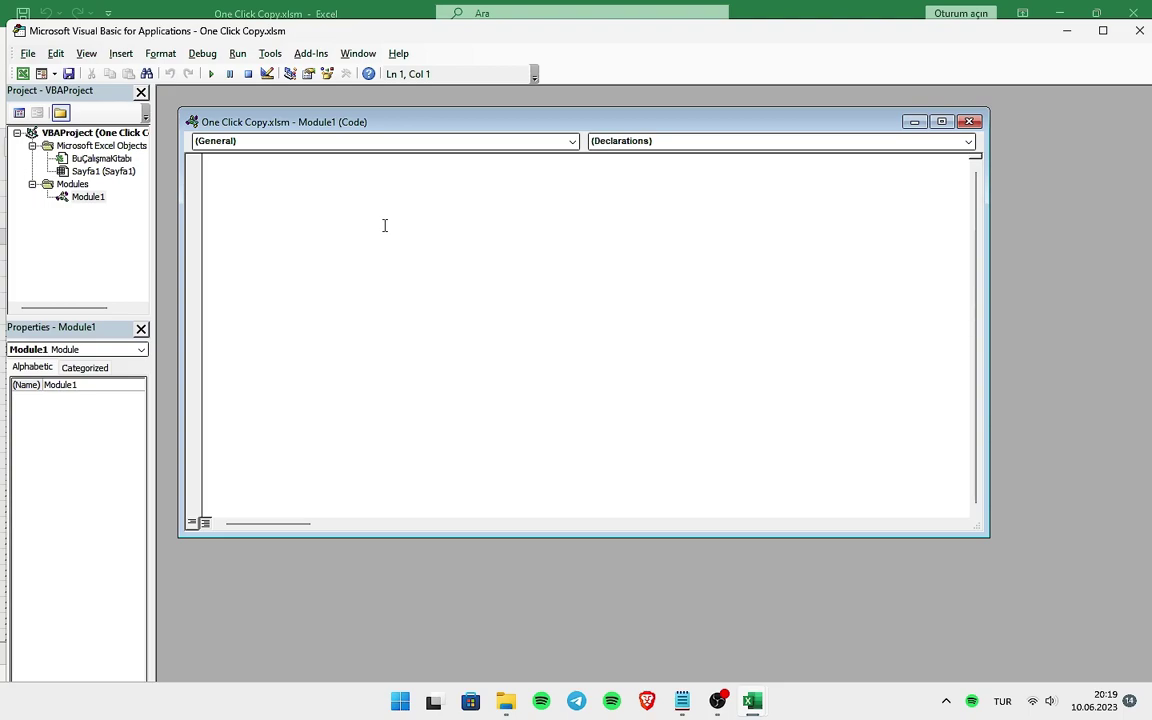
# Write Sub AUTO_OPEN() containing Application.OnKey "c", "CopyC", then select that line
pyautogui.write('S')
pyautogui.write('ub')
pyautogui.write(' A')
pyautogui.write('UTO')
pyautogui.write('_O')
pyautogui.write('PEN')
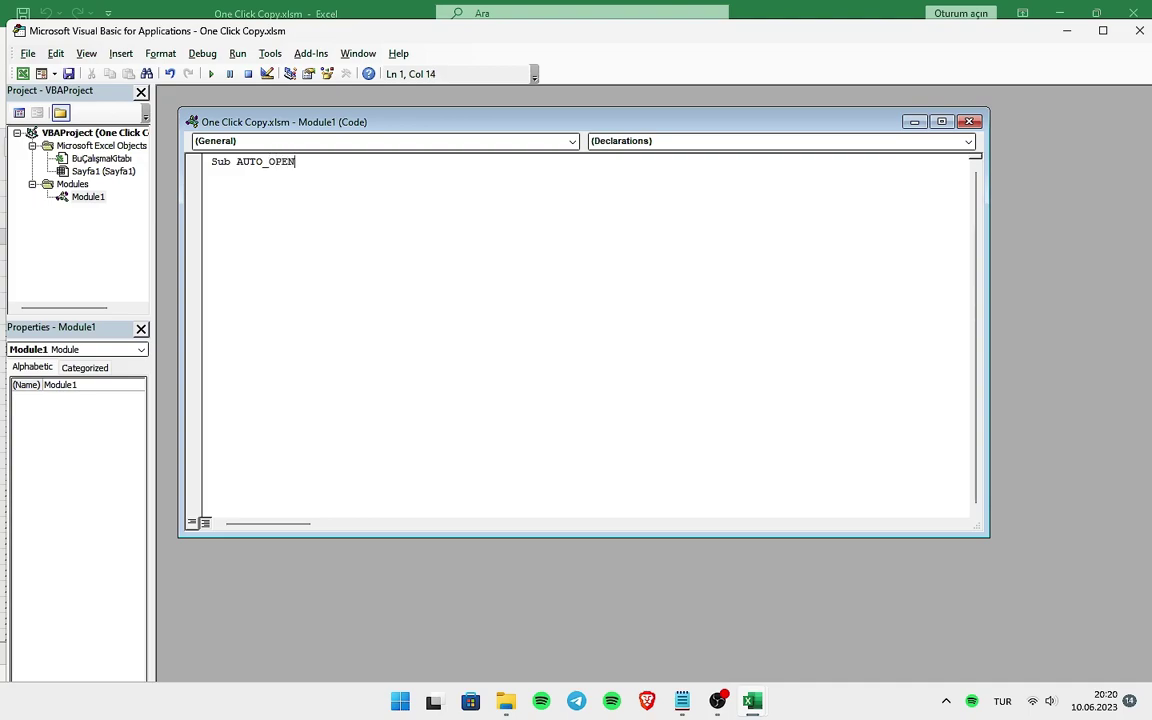
pyautogui.write('()')
pyautogui.press('Return')
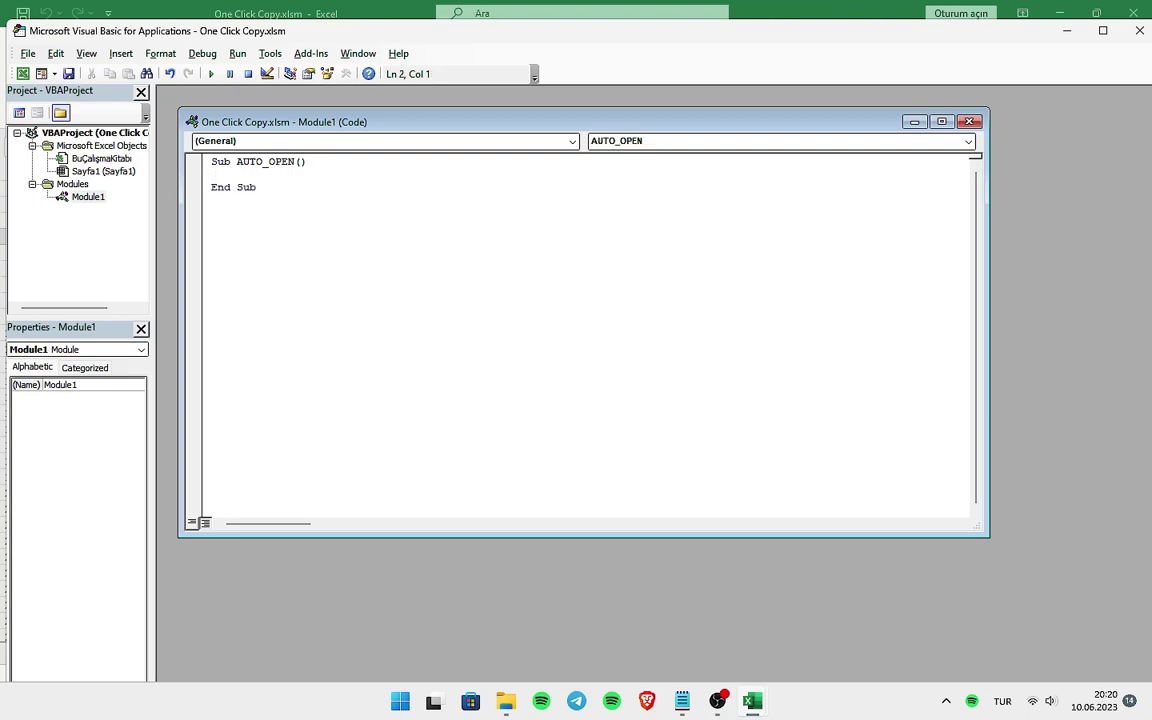
pyautogui.press('Tab')
pyautogui.write('Appl')
pyautogui.write('ica')
pyautogui.write('tion')
pyautogui.write('.')
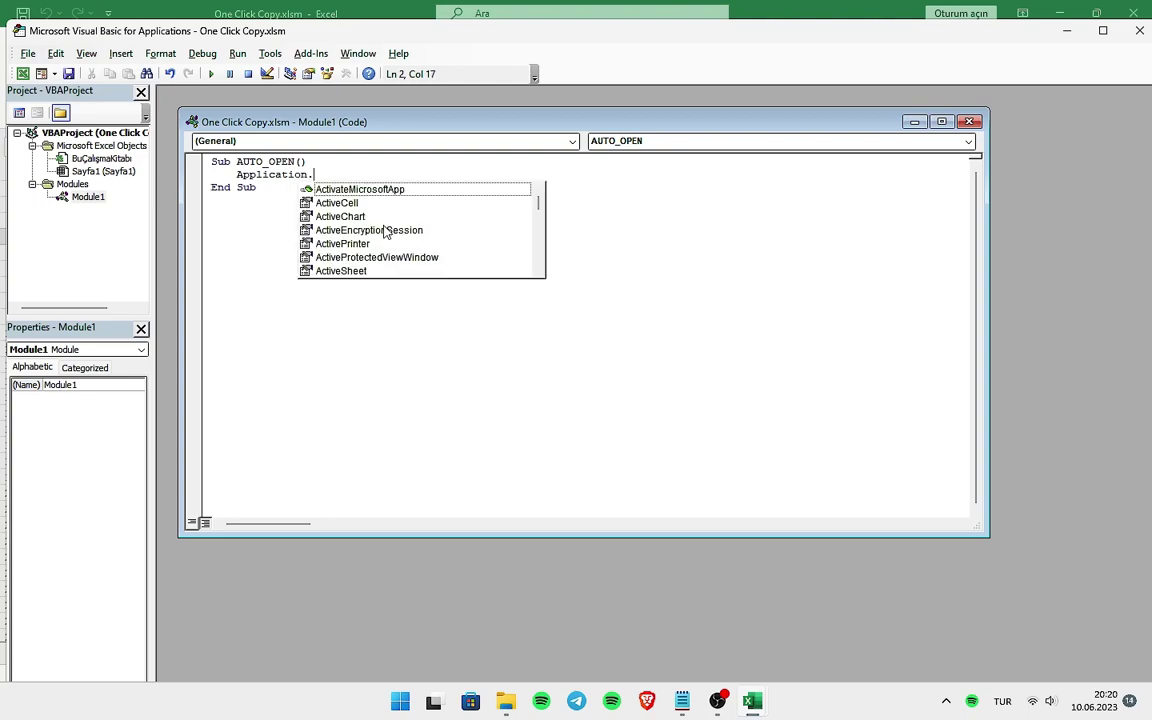
pyautogui.write('On')
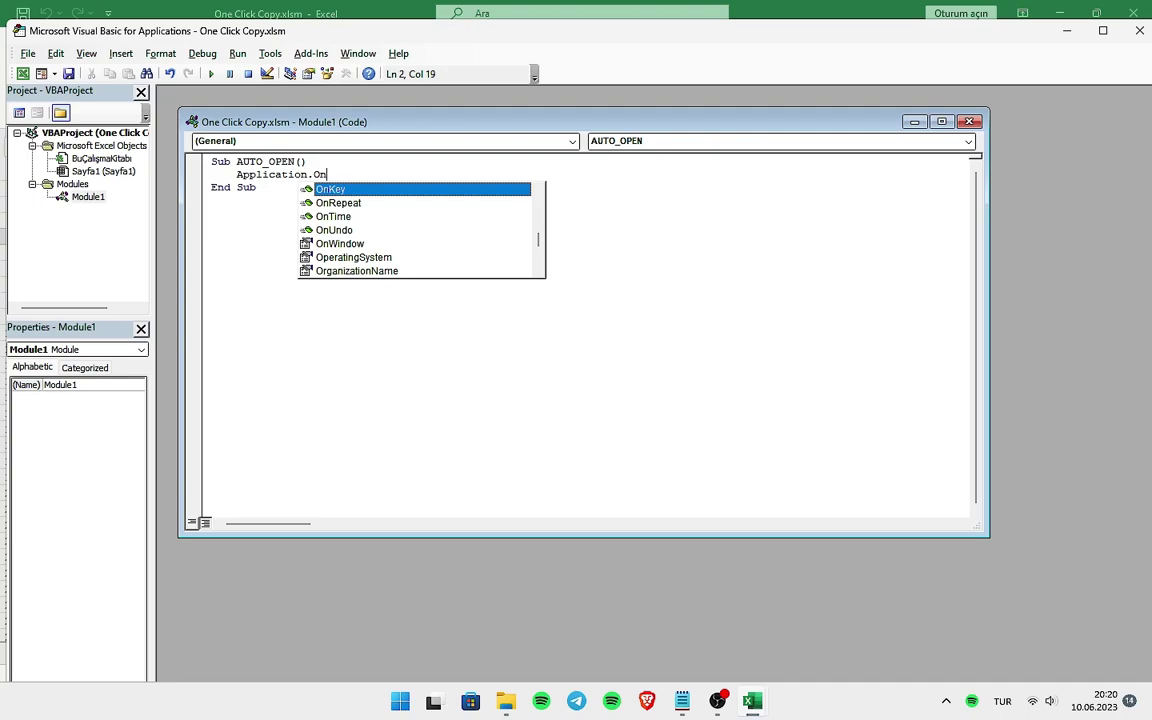
pyautogui.press('Tab')
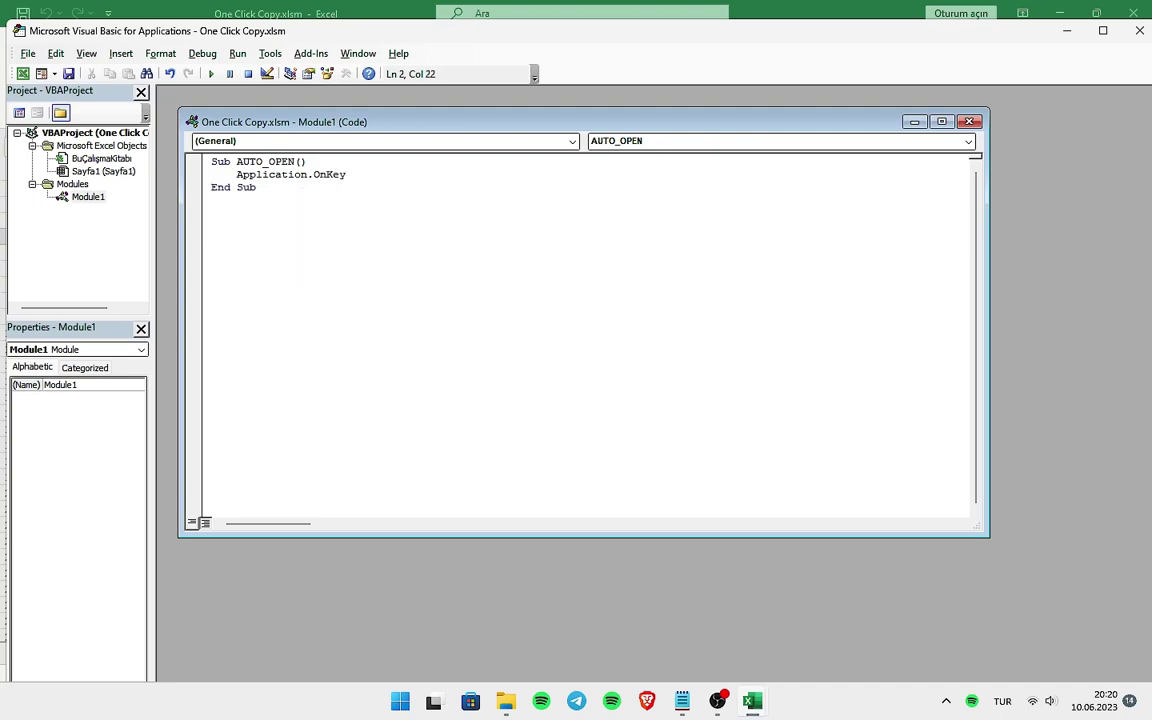
pyautogui.write('"')
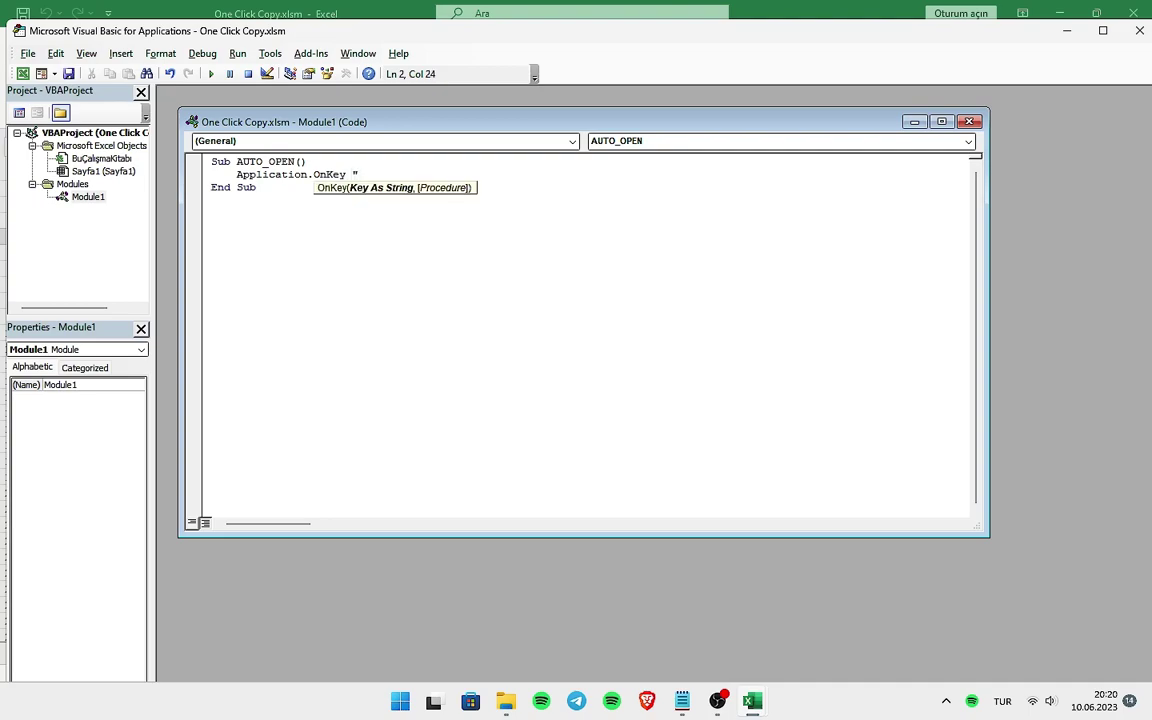
pyautogui.write('c')
pyautogui.write('"i')
pyautogui.press('BackSpace')
pyautogui.write(',')
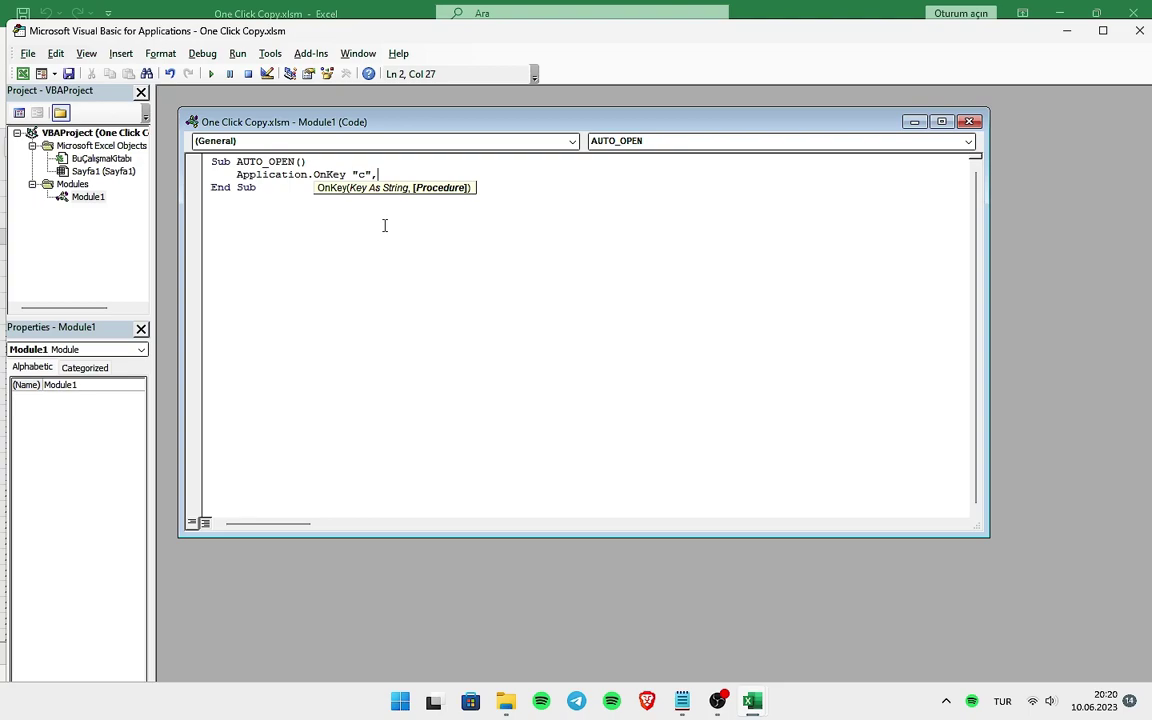
pyautogui.write(' "')
pyautogui.write('Co')
pyautogui.write('py')
pyautogui.write('C"')
pyautogui.press('Return')
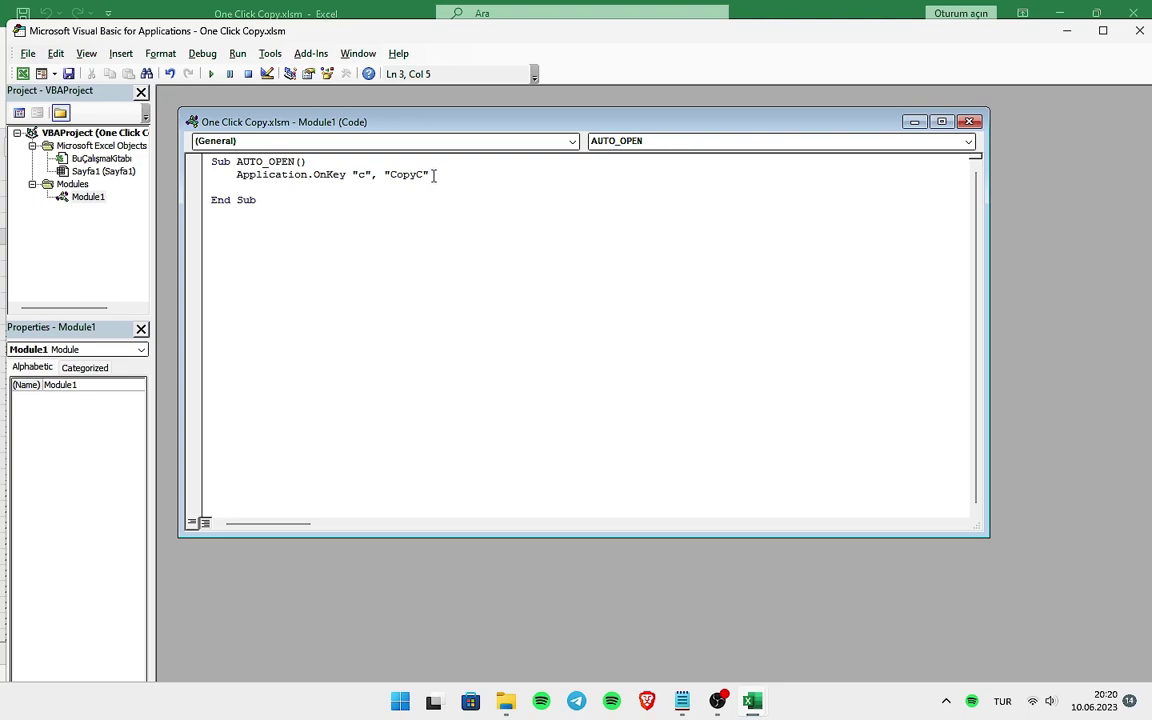
pyautogui.moveTo(430, 175); pyautogui.dragTo(236, 176)
pyautogui.hotkey('ctrl', 'c')
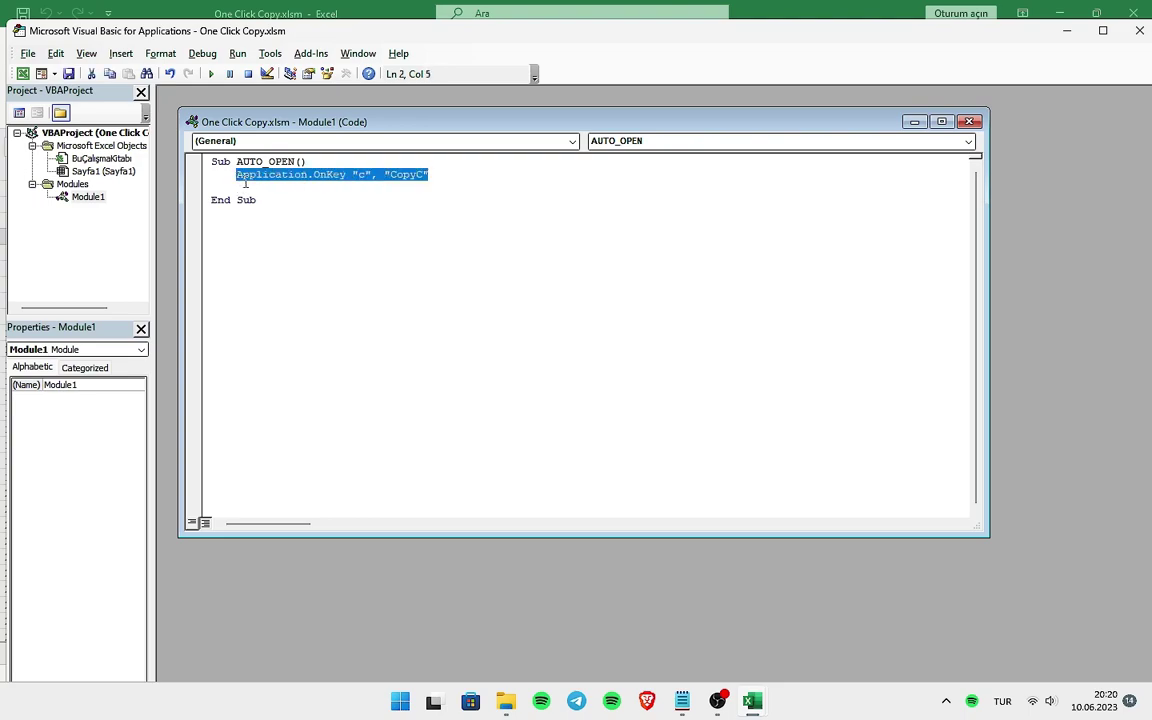
# Paste two copies of the OnKey line below the original
pyautogui.click(265, 187)
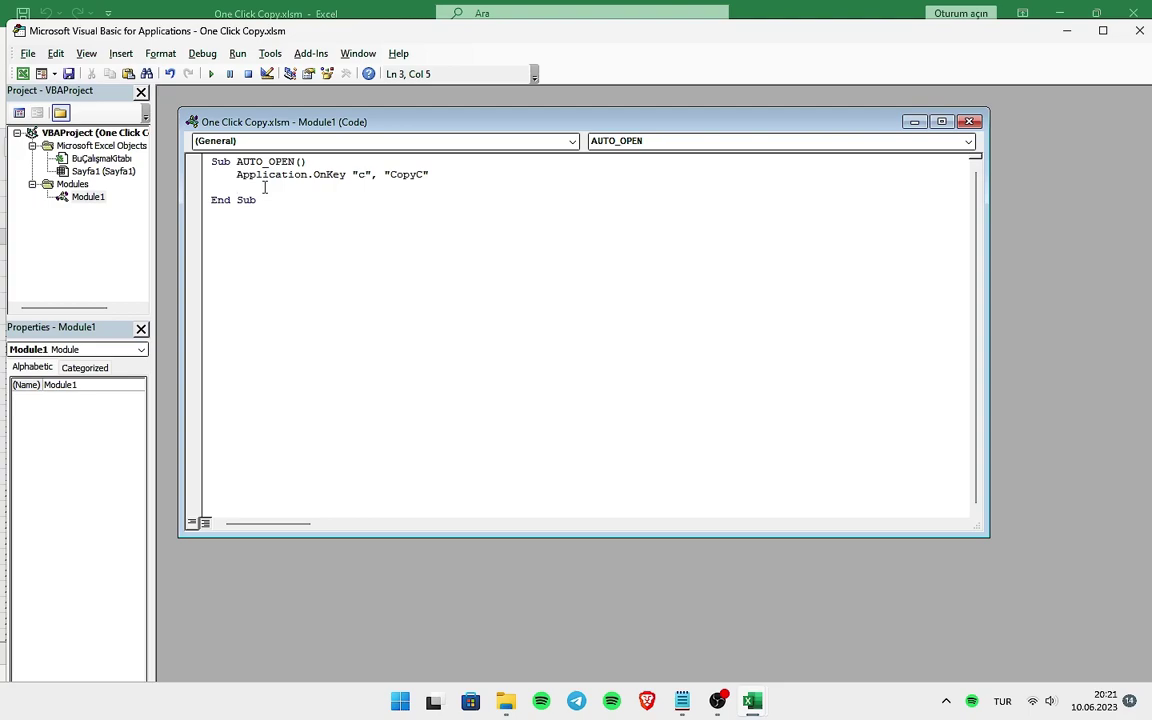
pyautogui.hotkey('ctrl', 'v')
pyautogui.press('Return')
pyautogui.hotkey('ctrl', 'v')
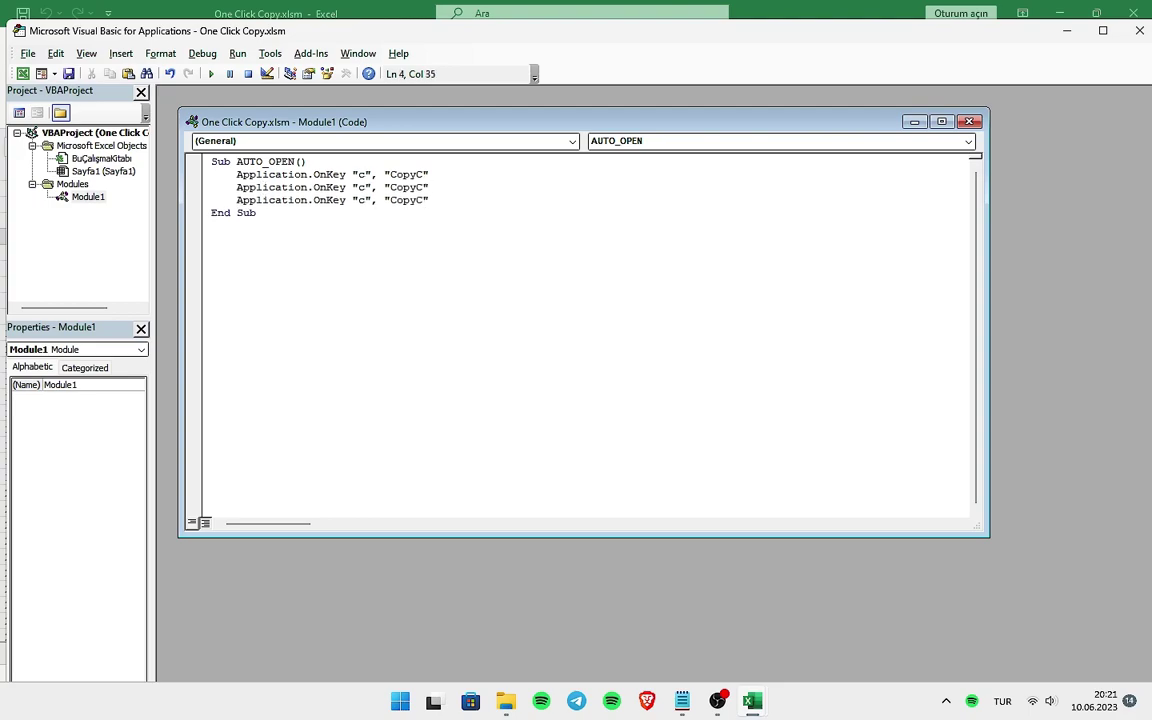
# Change the second OnKey line to map the x key to CutX
pyautogui.click(366, 187)
pyautogui.press('BackSpace')
pyautogui.write('x')
pyautogui.press('Right')
pyautogui.press('Delete')
pyautogui.press('Delete')
pyautogui.press('Delete')
# Change the third OnKey line to map the v key to PasteV
pyautogui.press('Delete')
pyautogui.press('Delete')
pyautogui.write('Pas')
pyautogui.write('te')
pyautogui.press('BackSpace')
pyautogui.press('BackSpace')
pyautogui.press('BackSpace')
pyautogui.press('BackSpace')
pyautogui.press('BackSpace')
pyautogui.write('Cut')
pyautogui.write('X')
pyautogui.click(364, 200)
pyautogui.press('BackSpace')
pyautogui.write('v')
pyautogui.press('Right')
pyautogui.press('Right')
pyautogui.press('Right')
pyautogui.press('Right')
pyautogui.press('Delete')
pyautogui.press('Delete')
pyautogui.press('Delete')
pyautogui.press('Delete')
pyautogui.press('Delete')
pyautogui.write('PasteV')
# Start a new Sub CopyC() procedure below AUTO_OPEN's End Sub
pyautogui.click(343, 215)
pyautogui.press('Return')
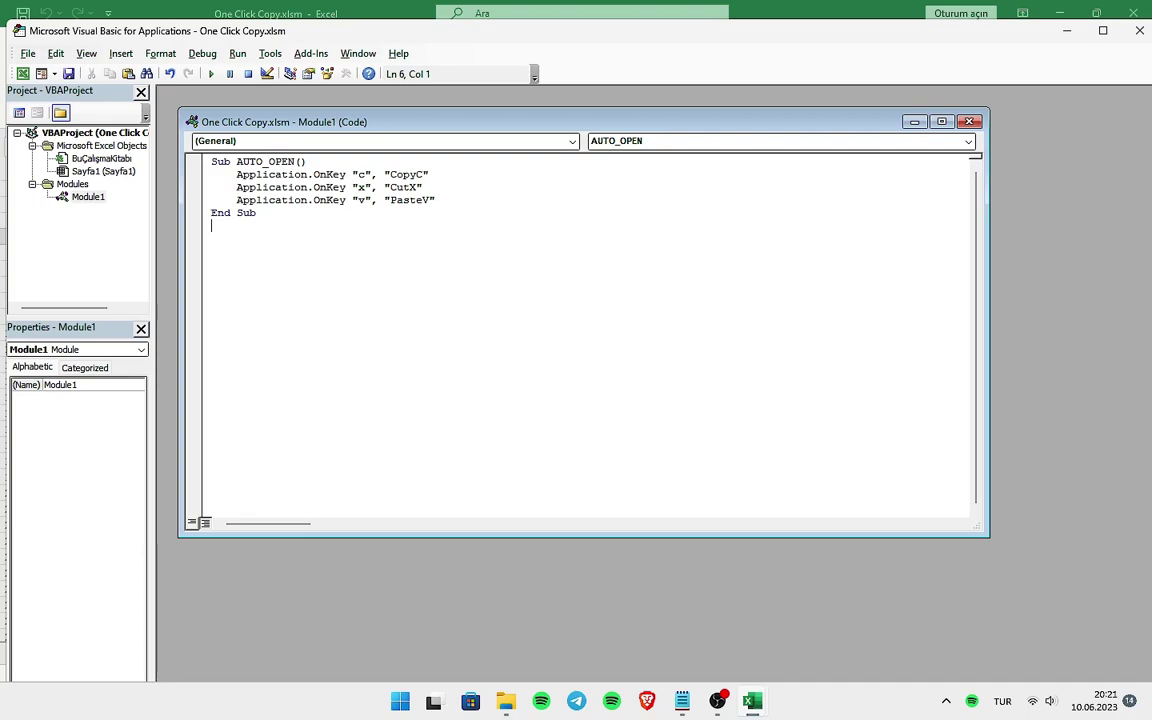
pyautogui.write('S')
pyautogui.write('ub')
pyautogui.write(' Cop')
pyautogui.write('y')
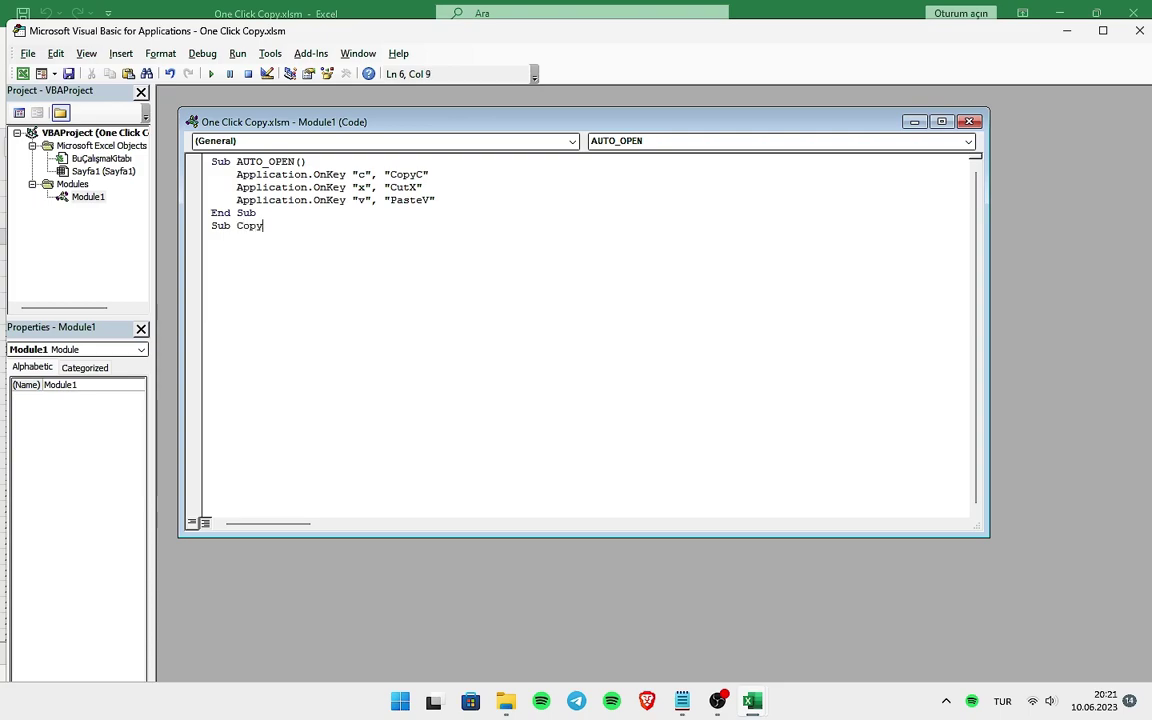
pyautogui.write('C')
pyautogui.write('()')
# Give CopyC the indented body line Selection.Copy
pyautogui.press('Return')
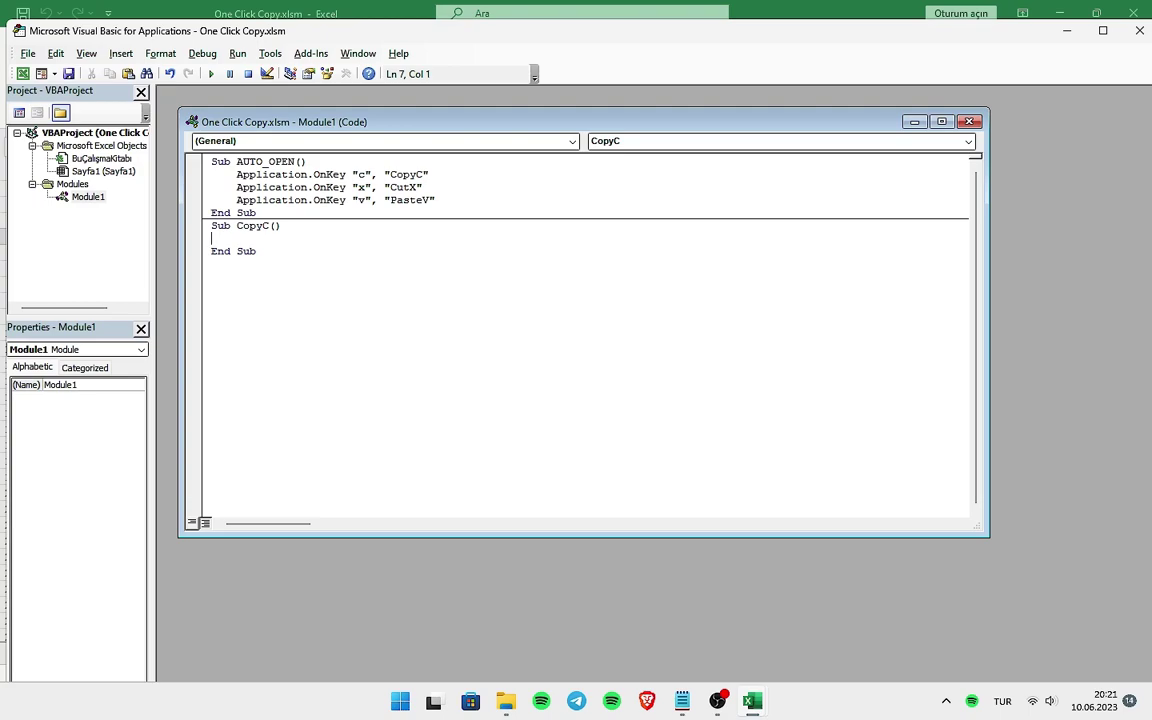
pyautogui.press('Tab')
pyautogui.write('selec')
pyautogui.write('tion')
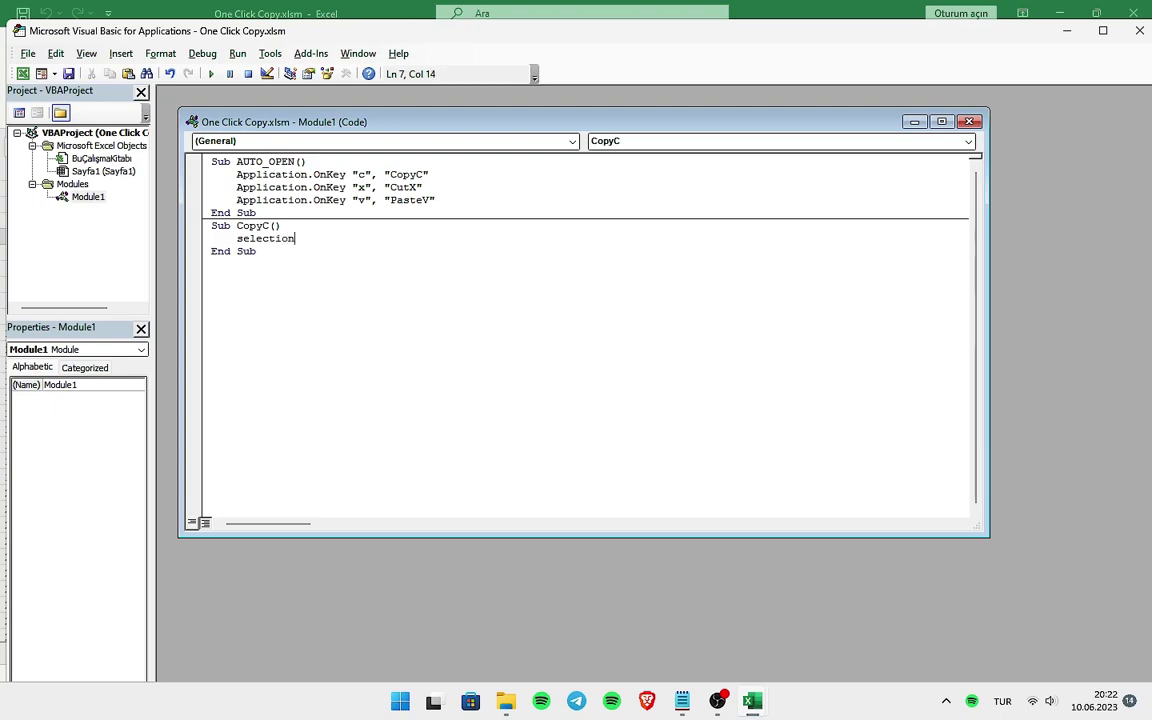
pyautogui.write('.')
pyautogui.write('Copy')
# Add a Sub CutX() procedure after CopyC's End Sub
pyautogui.click(256, 251)
pyautogui.write('S')
pyautogui.write('ub')
pyautogui.write('CutX')
pyautogui.write('()')
pyautogui.press('Return')
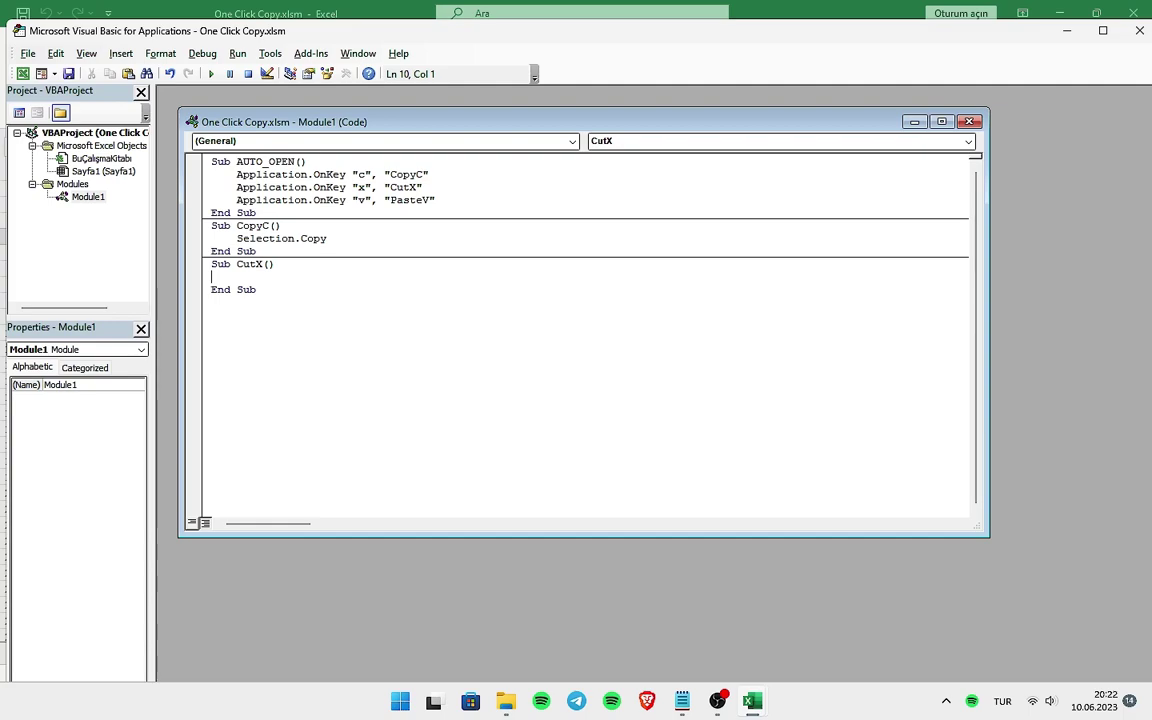
# Put Selection.Cut inside CutX and start Sub PasteV() below it
pyautogui.press('Tab')
pyautogui.write('S')
pyautogui.write('election')
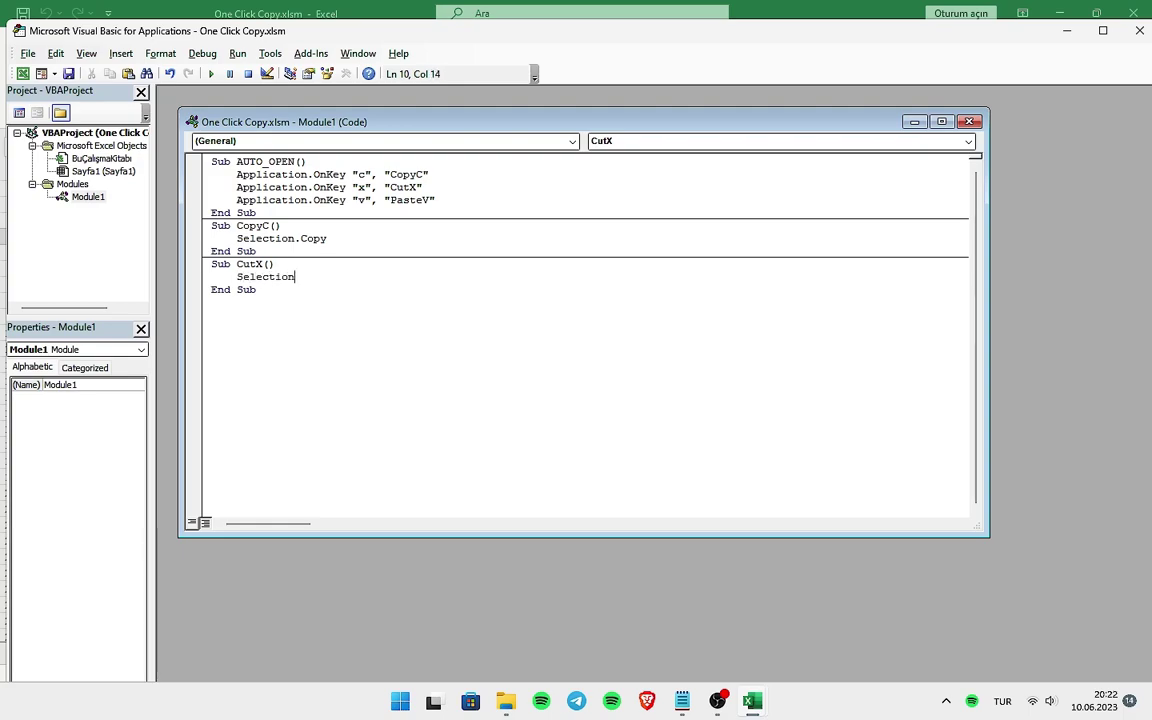
pyautogui.write('.')
pyautogui.write('Cut')
pyautogui.press('Down')
pyautogui.press('Down')
pyautogui.write('Su')
pyautogui.write('b')
pyautogui.write(' Pa')
pyautogui.write('steV')
pyautogui.write('()')
# Add the indented line ActiveSheet.Paste inside the PasteV procedure
pyautogui.press('Return')
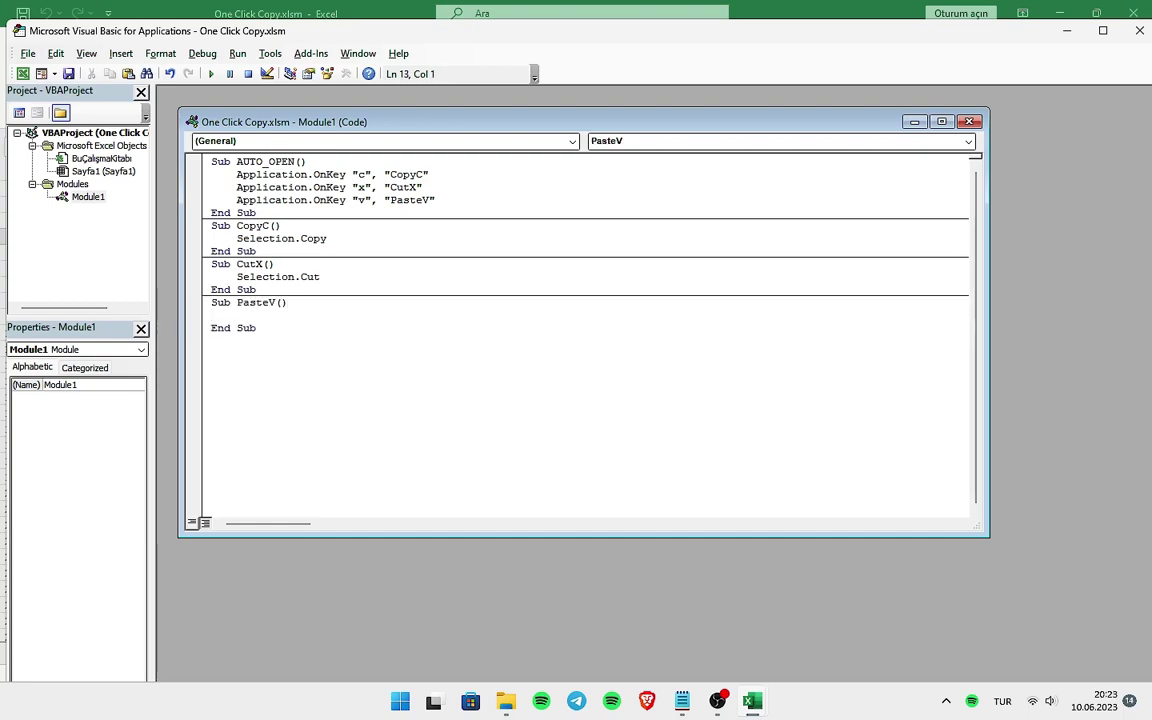
pyautogui.press('Tab')
pyautogui.write('A')
pyautogui.write('ctiv')
pyautogui.write('eShe')
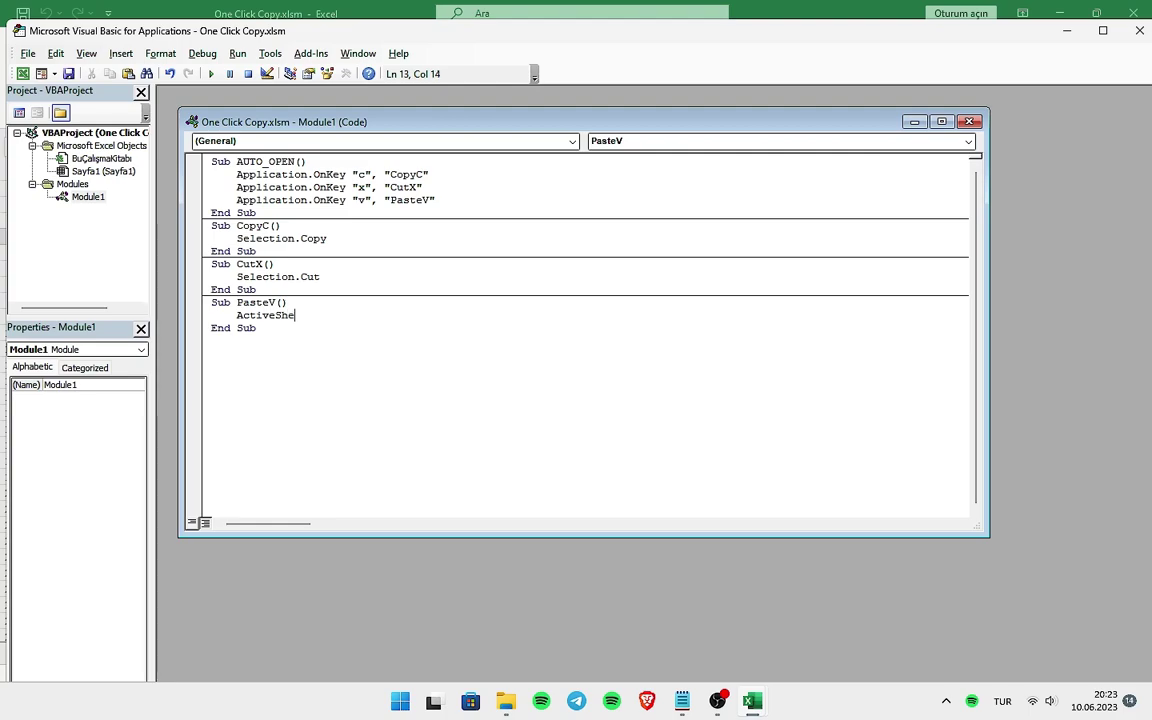
pyautogui.write('et')
pyautogui.write('.Pas')
pyautogui.write('te')
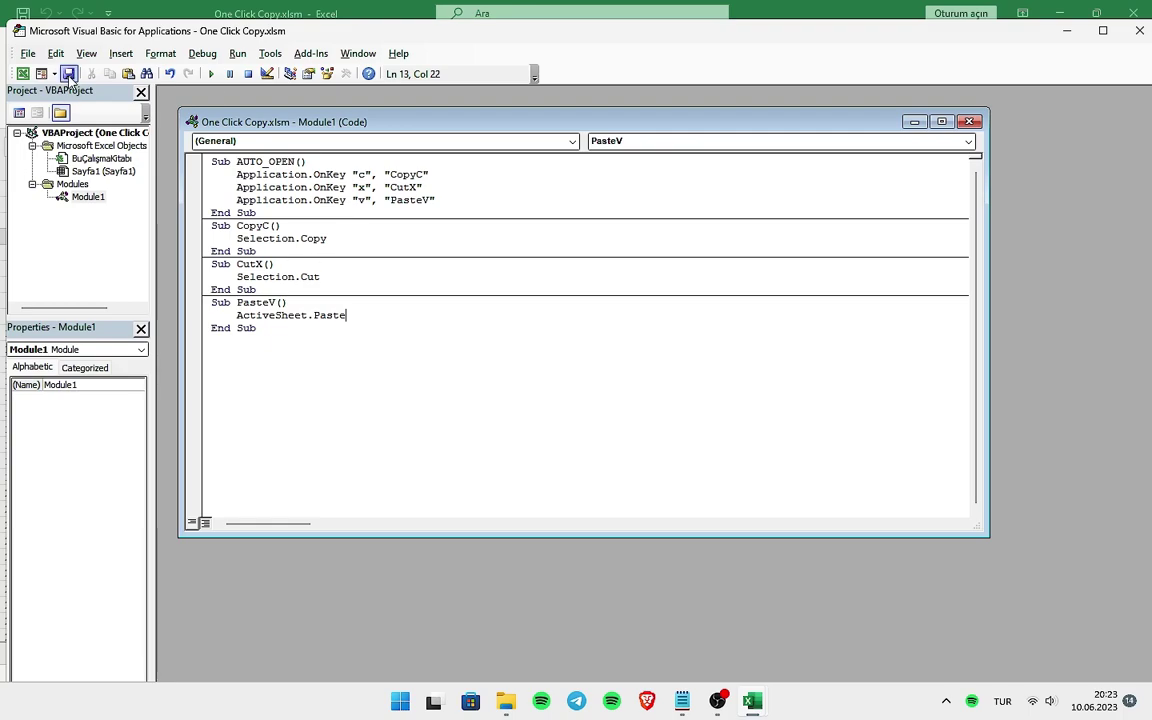
# Close the VBA editor and Excel, reopen One Click Copy.xlsm, and widen column A
pyautogui.click(968, 121)
pyautogui.click(1139, 30)
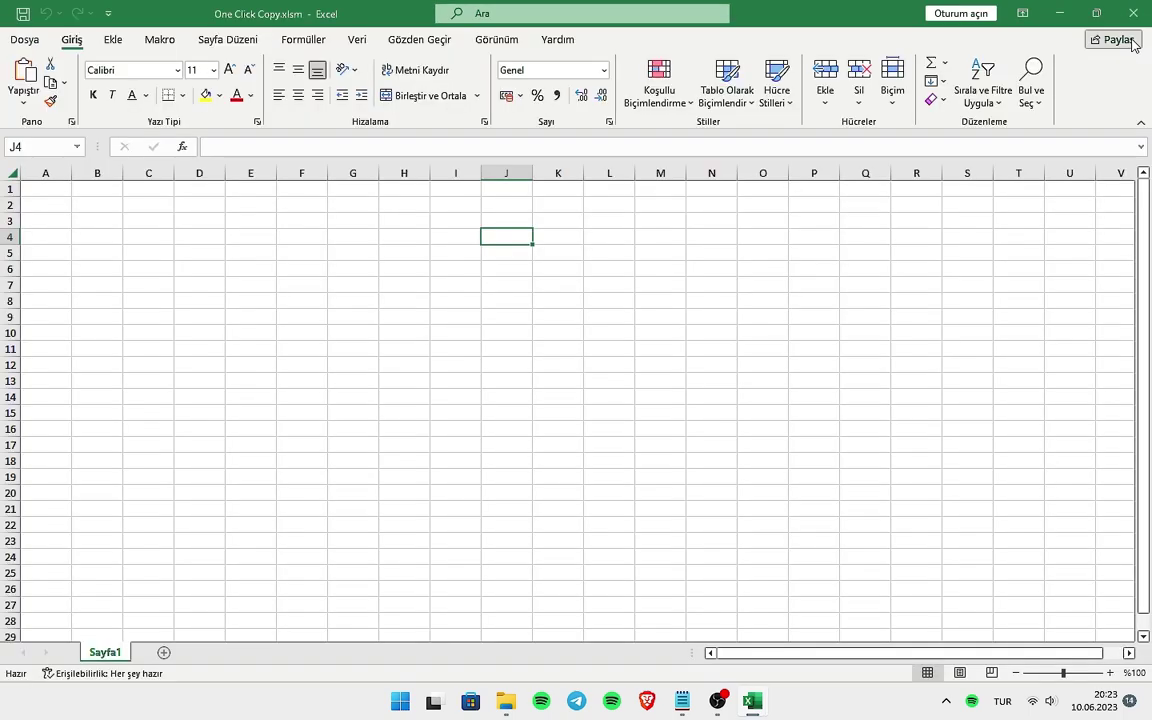
pyautogui.click(1139, 8)
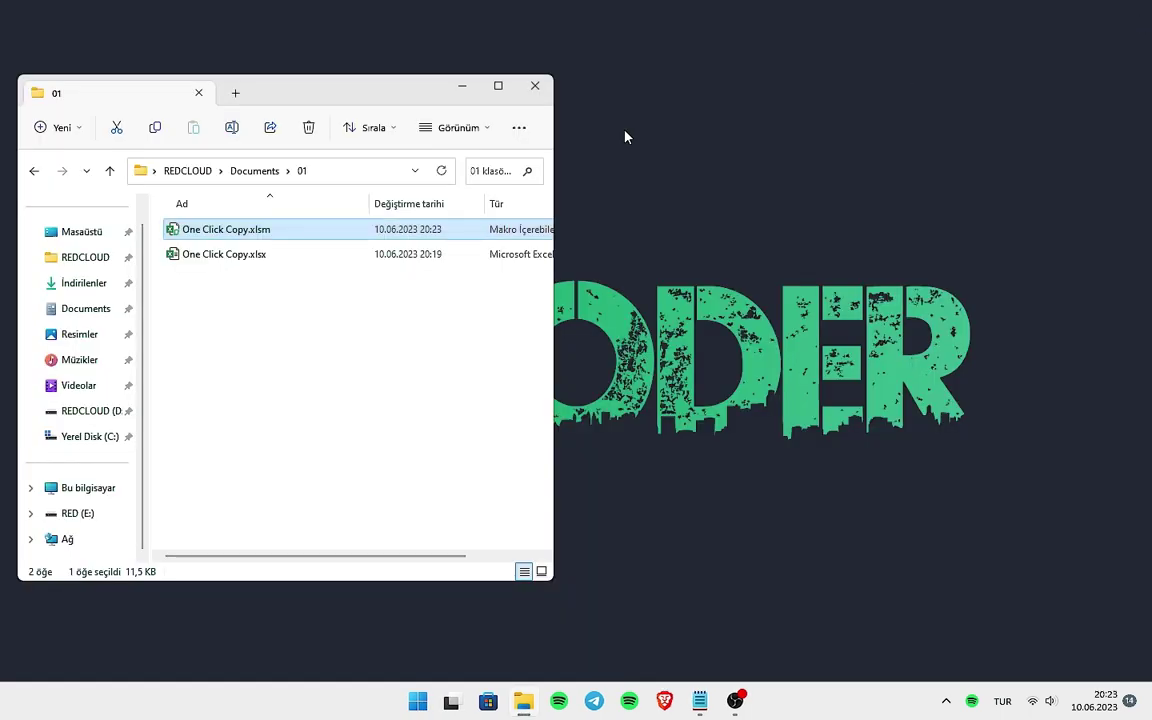
pyautogui.doubleClick(251, 236)
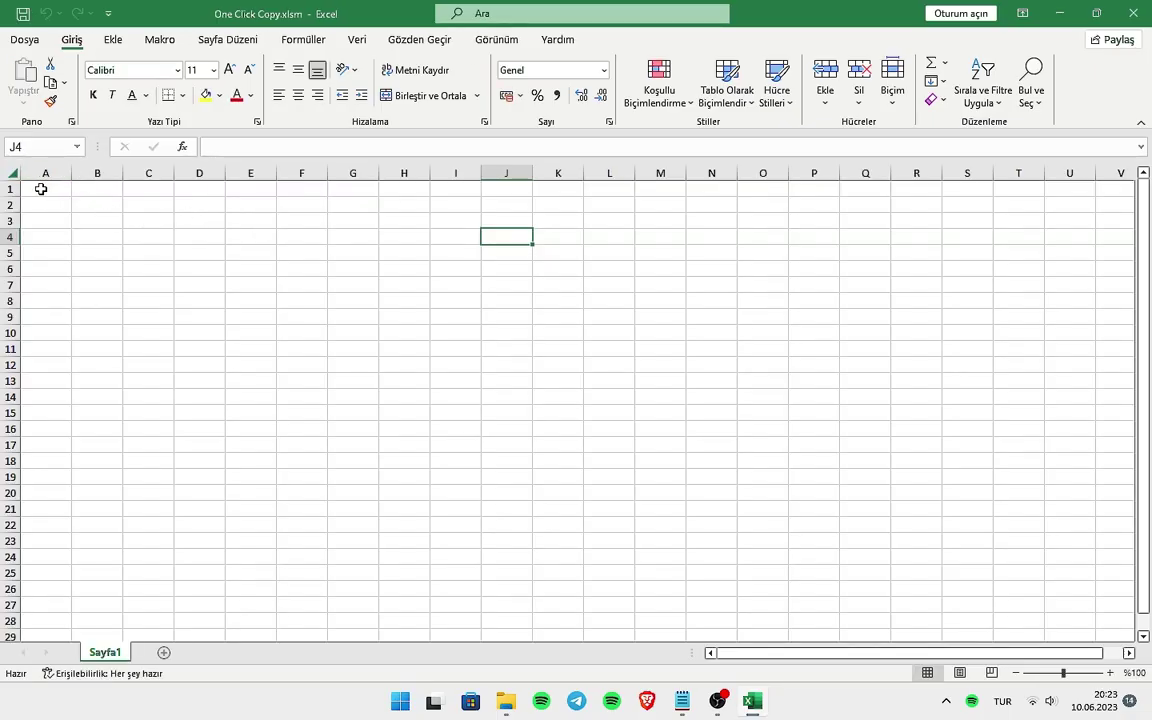
pyautogui.moveTo(71, 172)
pyautogui.mouseDown()
pyautogui.moveTo(193, 171)
pyautogui.moveTo(171, 172)
pyautogui.mouseUp()
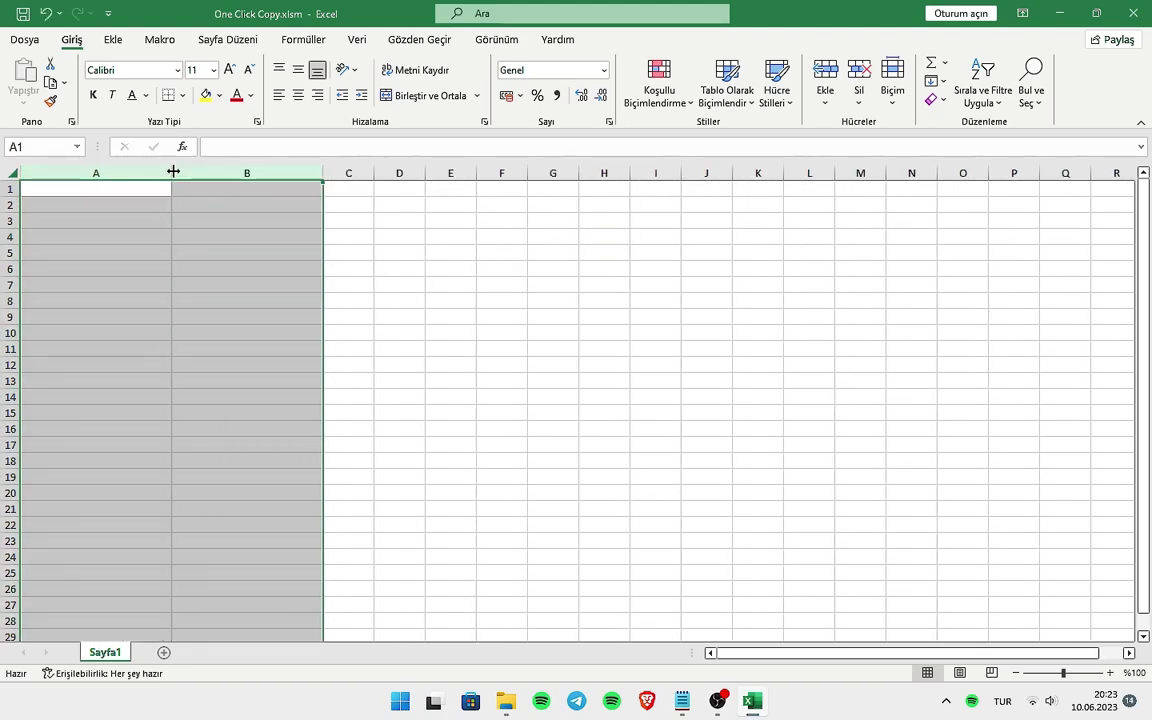
# Make rows 1–13 taller, then stretch rows 1–8 much taller so the top cells are large
pyautogui.click(38, 191)
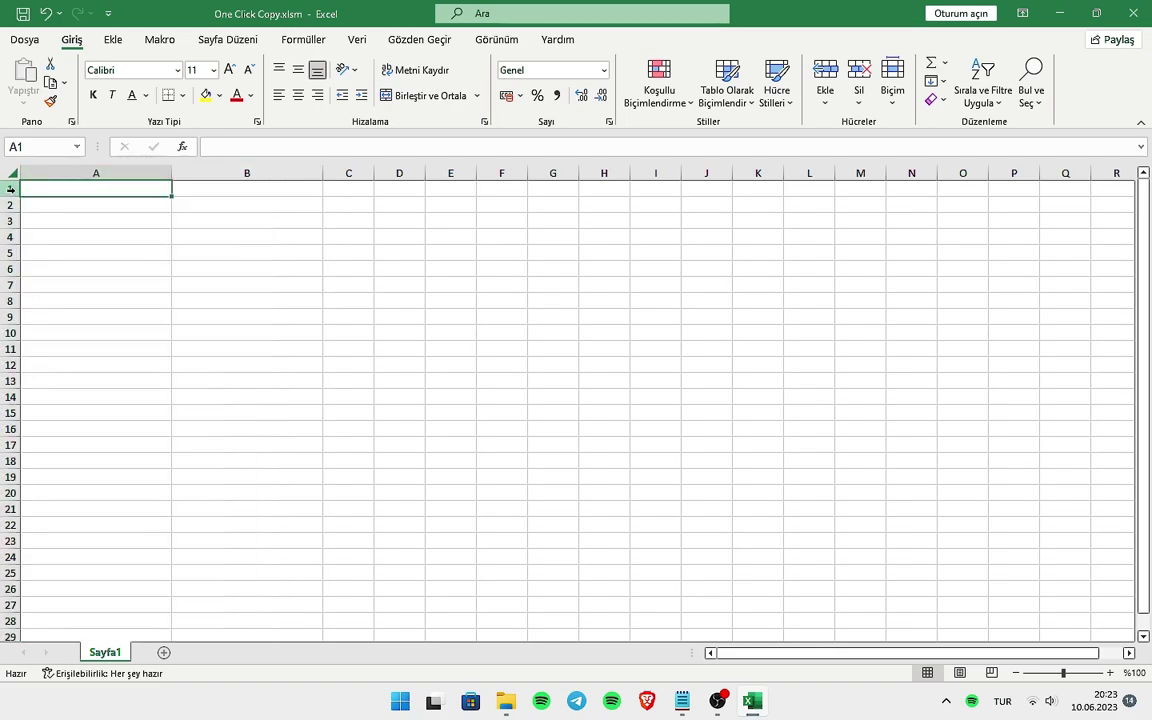
pyautogui.moveTo(11, 189); pyautogui.dragTo(5, 397)
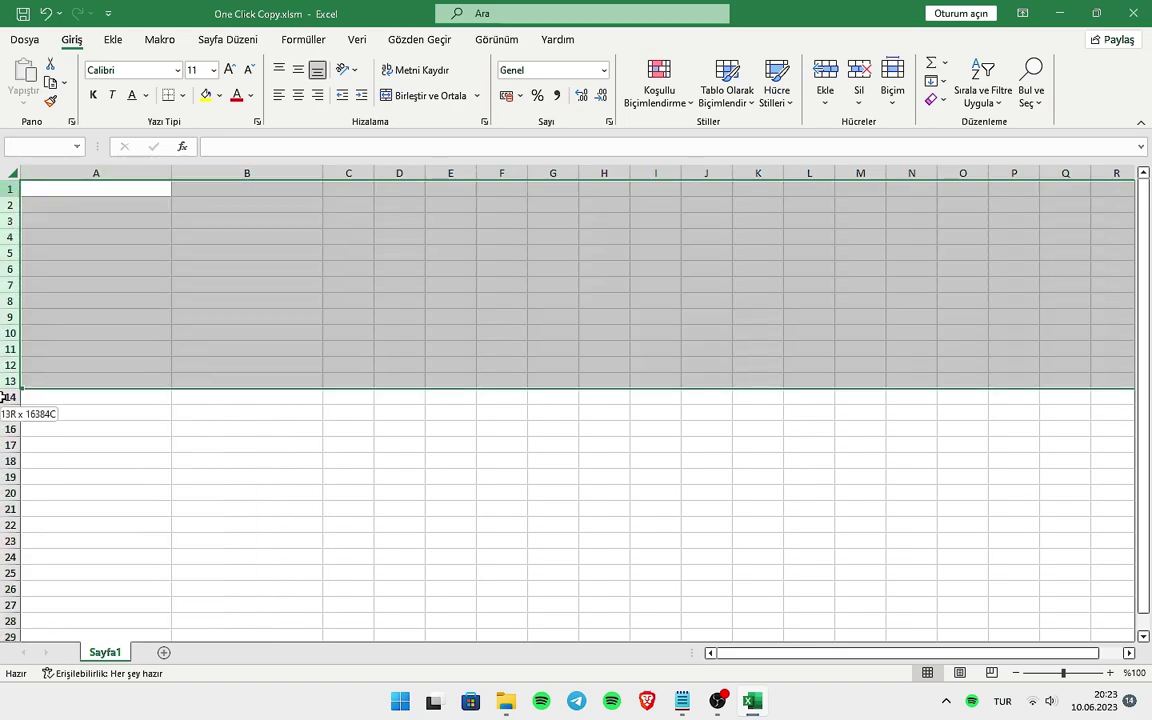
pyautogui.moveTo(5, 294); pyautogui.dragTo(6, 360)
pyautogui.moveTo(9, 193); pyautogui.dragTo(11, 388)
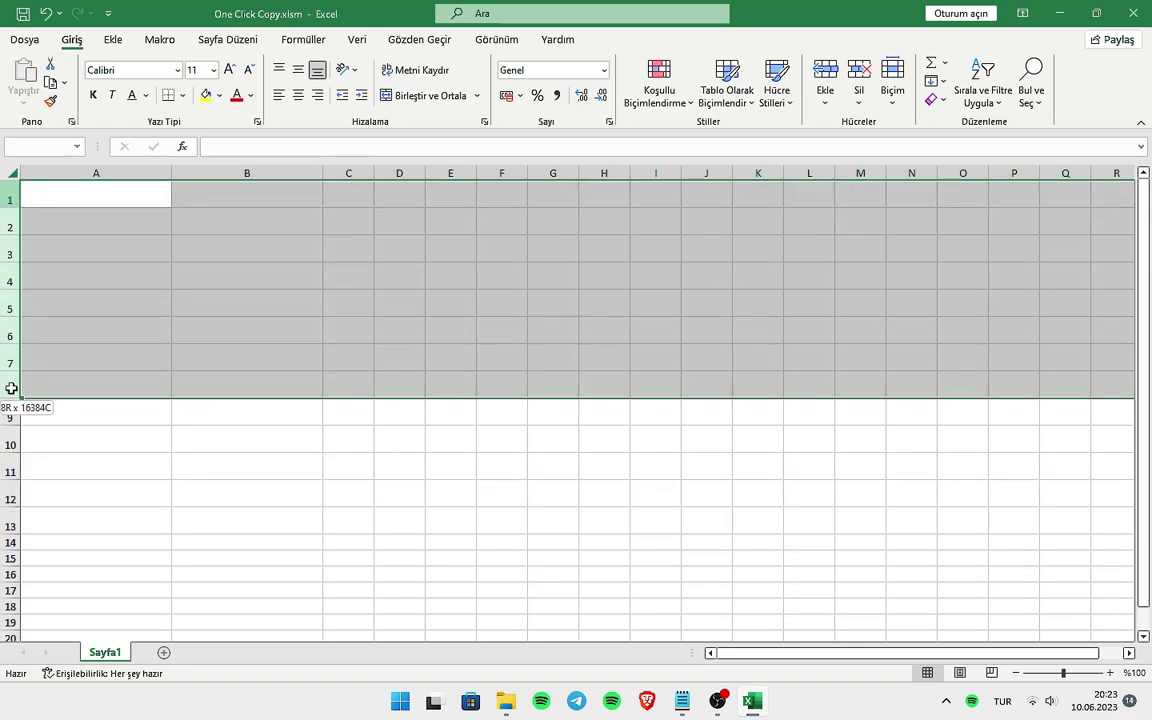
pyautogui.moveTo(8, 295); pyautogui.dragTo(8, 323)
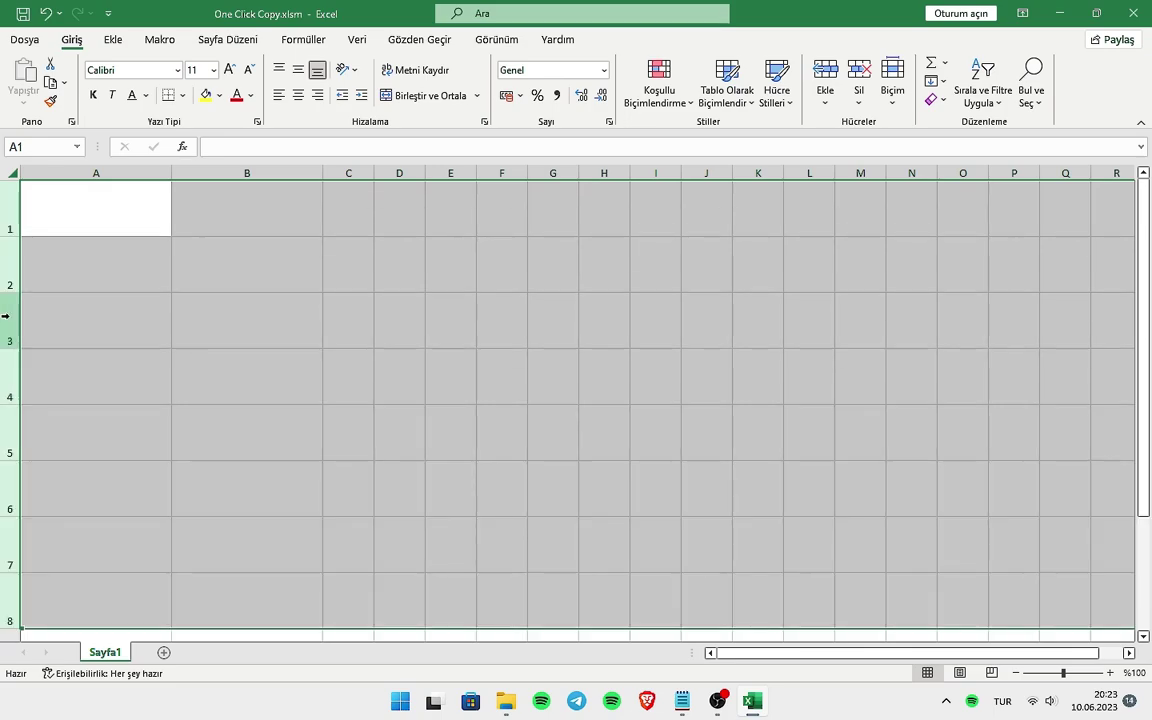
pyautogui.click(80, 225)
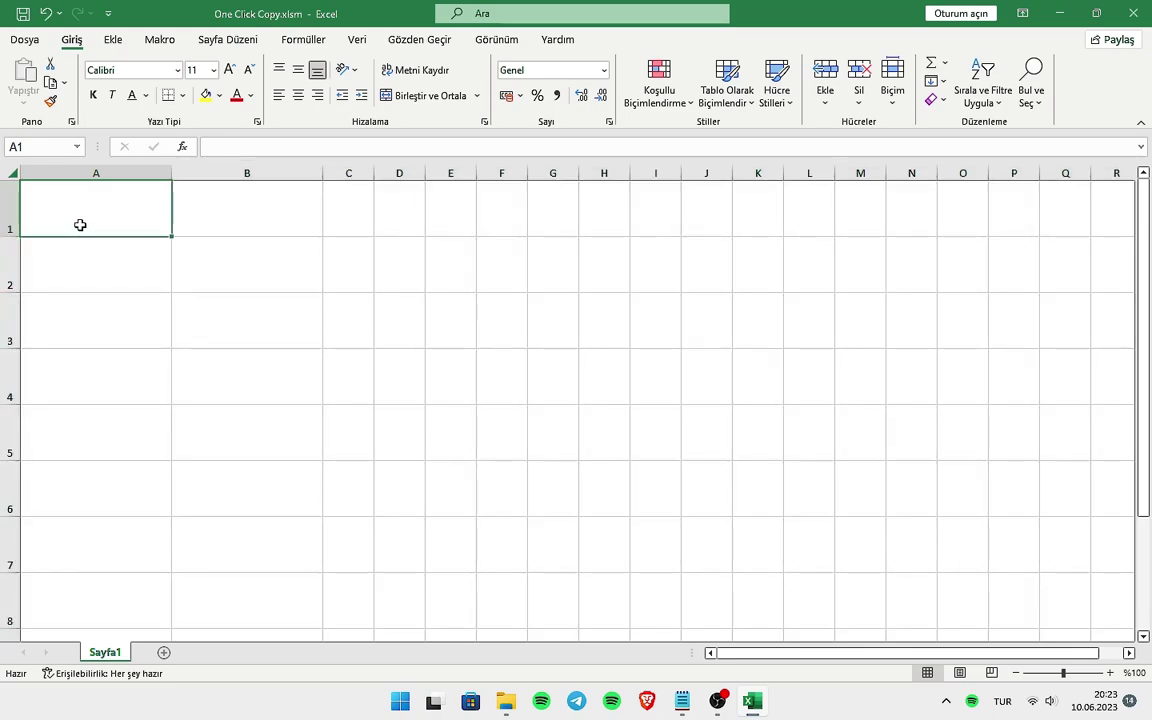
# Enter HELLO in cell A1
pyautogui.write('HE')
pyautogui.write('llo')
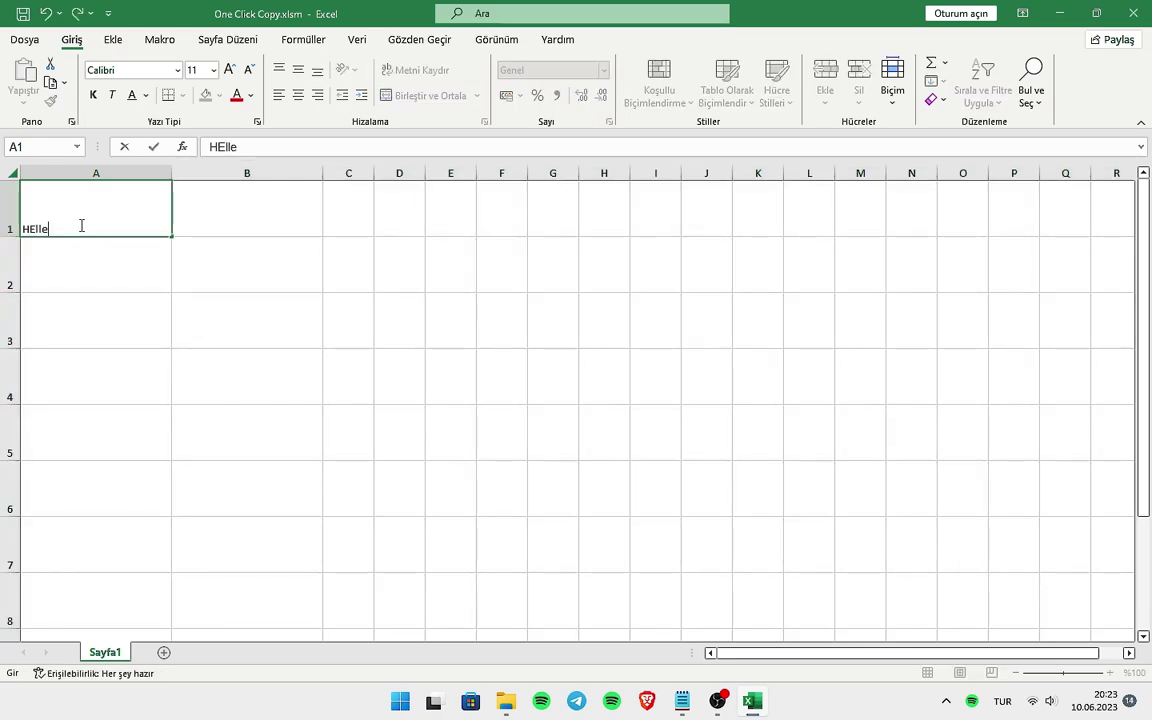
pyautogui.press('BackSpace')
pyautogui.press('BackSpace')
pyautogui.press('BackSpace')
pyautogui.write('LL')
pyautogui.write('O')
pyautogui.press('Return')
pyautogui.click(81, 225)
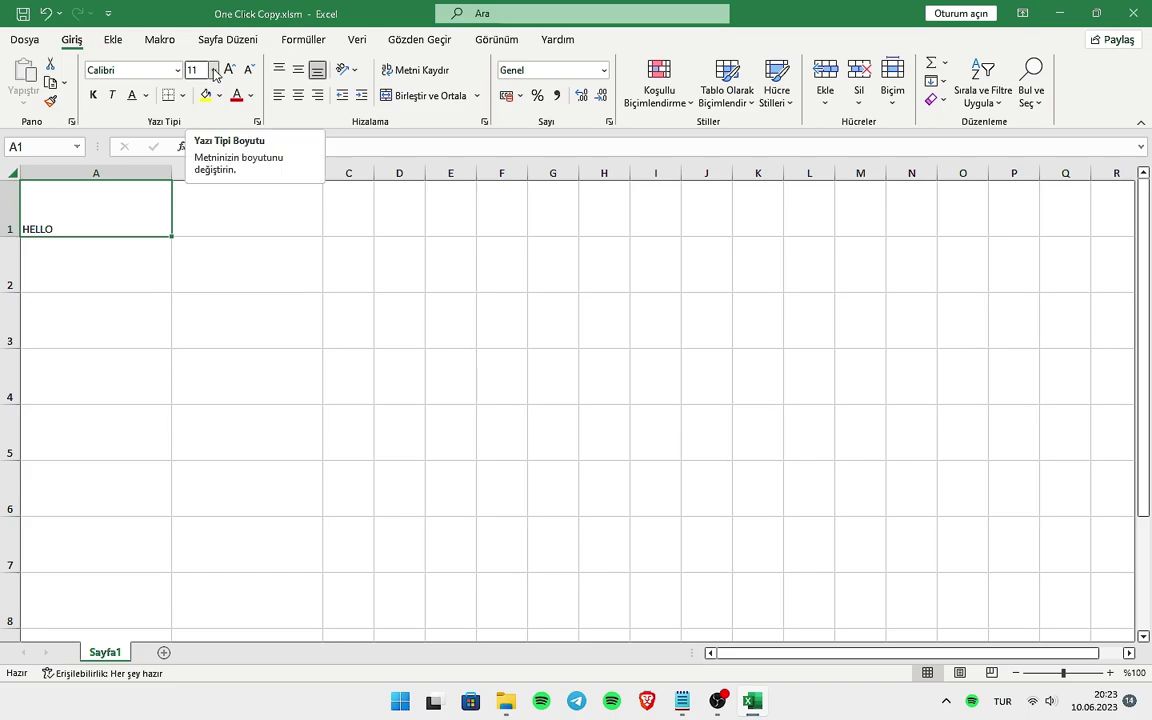
# Set HELLO to font size 20 and fill it down from A1 to A8
pyautogui.click(214, 75)
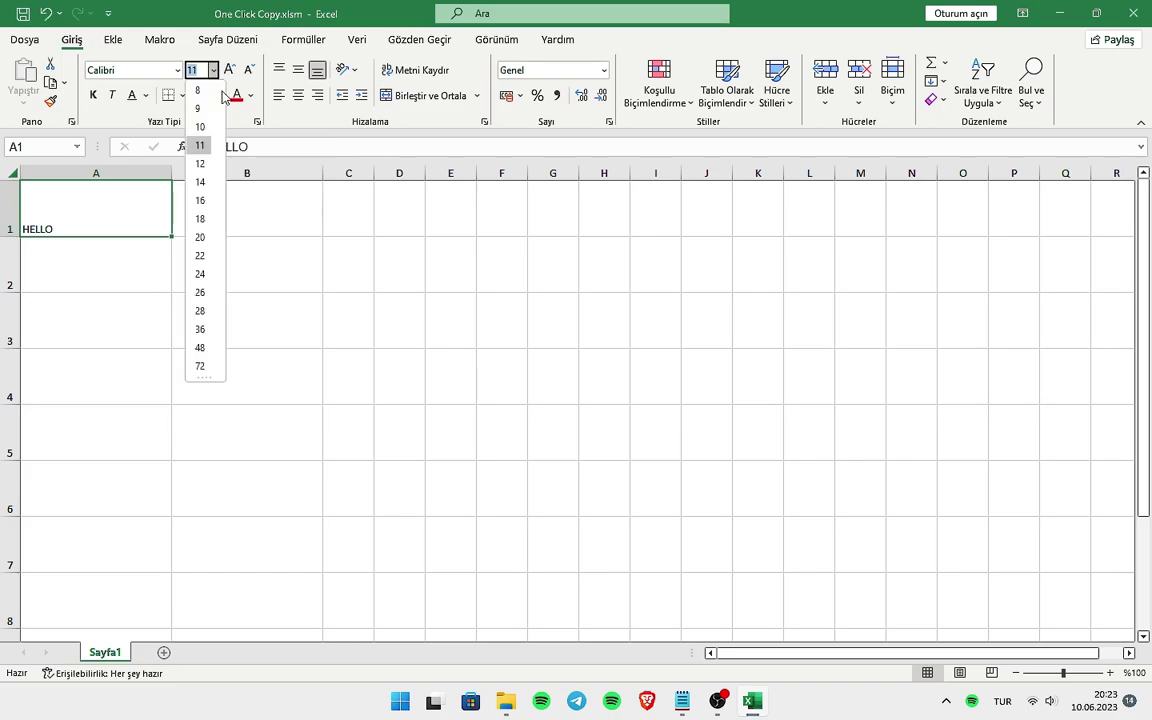
pyautogui.click(201, 239)
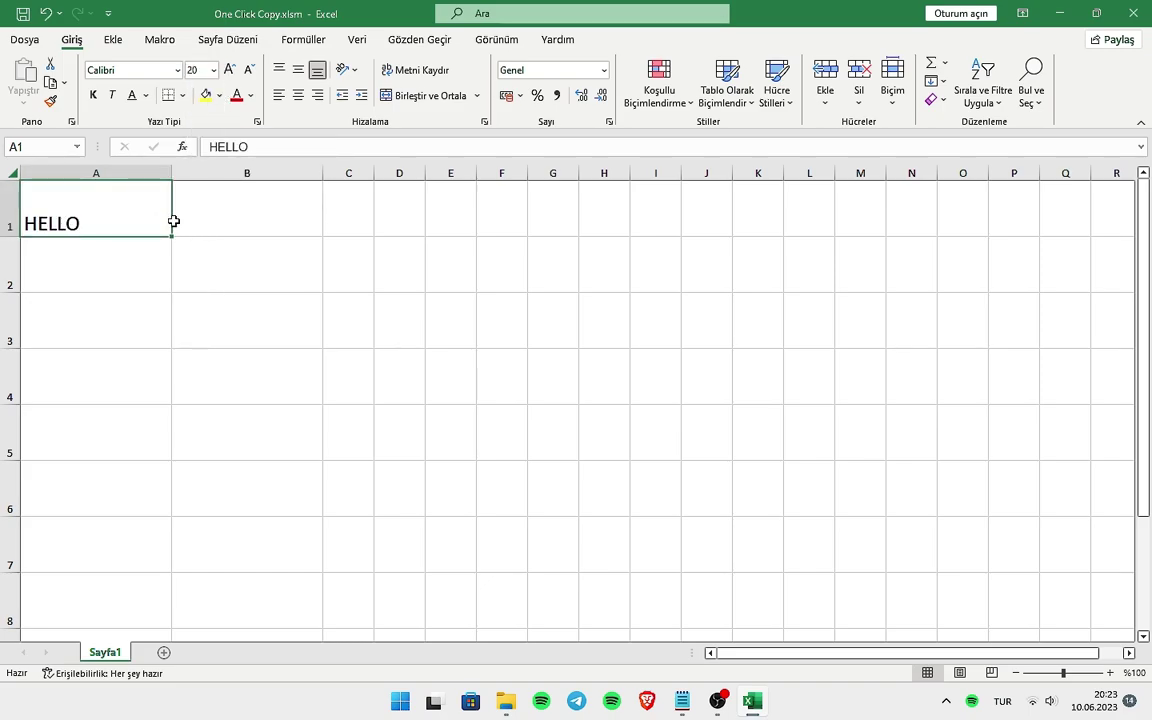
pyautogui.moveTo(171, 234); pyautogui.dragTo(166, 604)
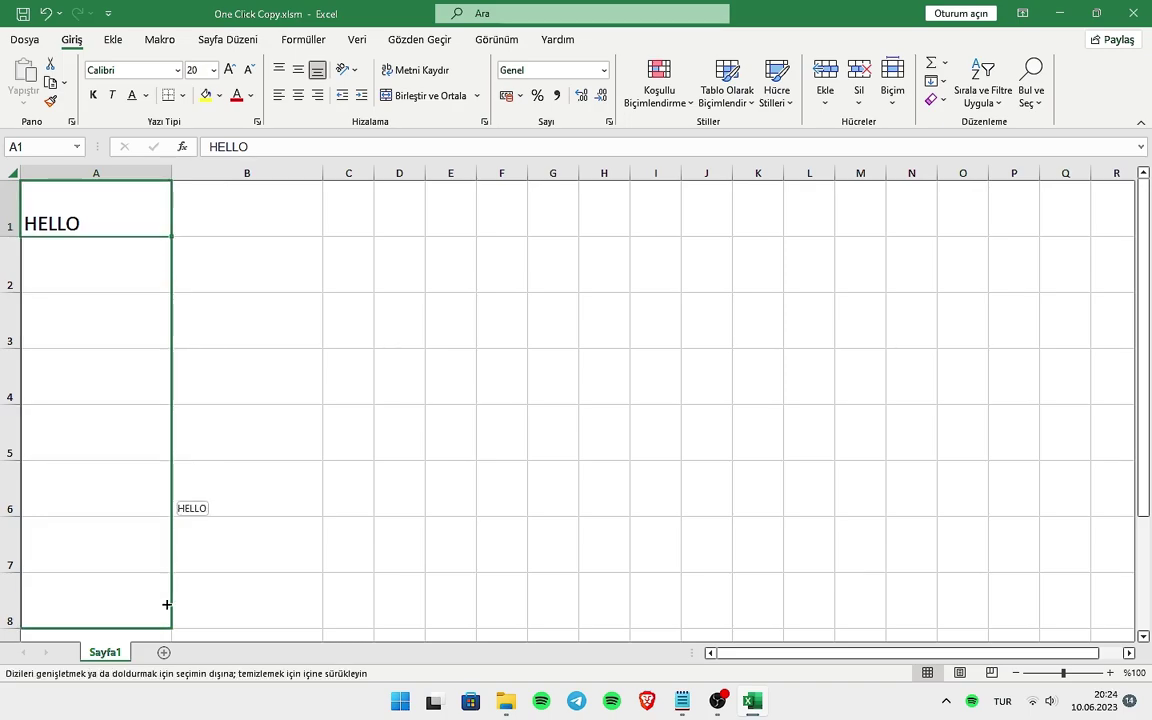
pyautogui.moveTo(166, 604); pyautogui.dragTo(166, 604)
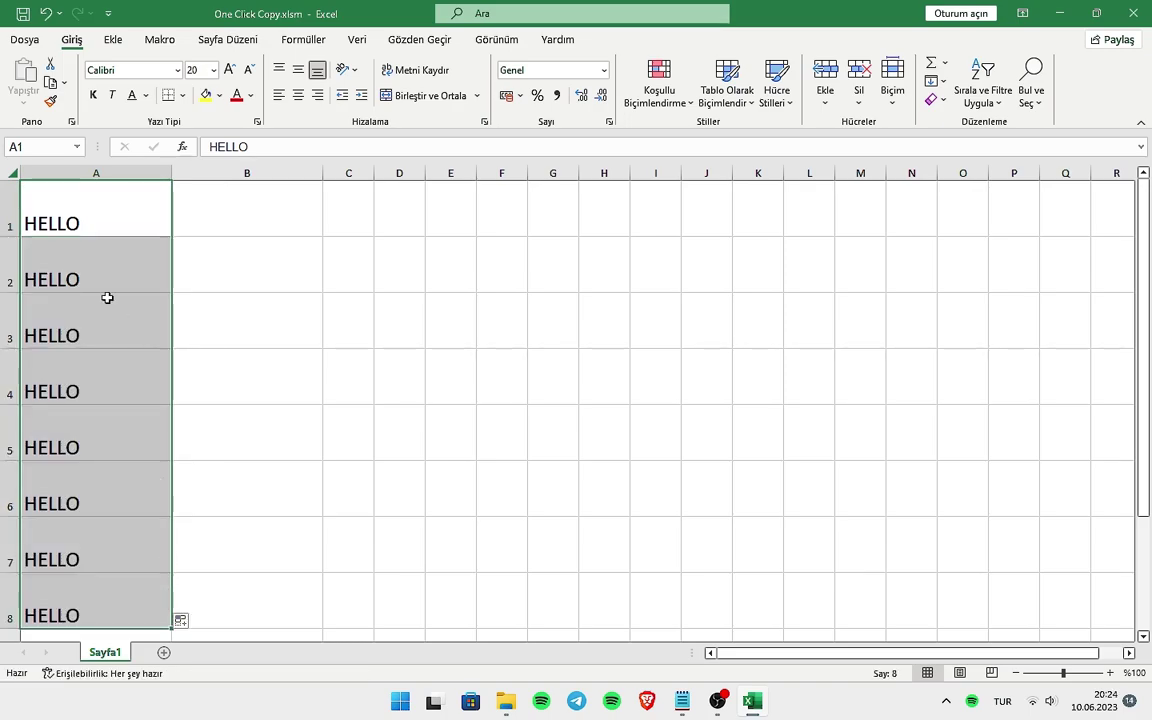
pyautogui.click(200, 193)
pyautogui.click(112, 208)
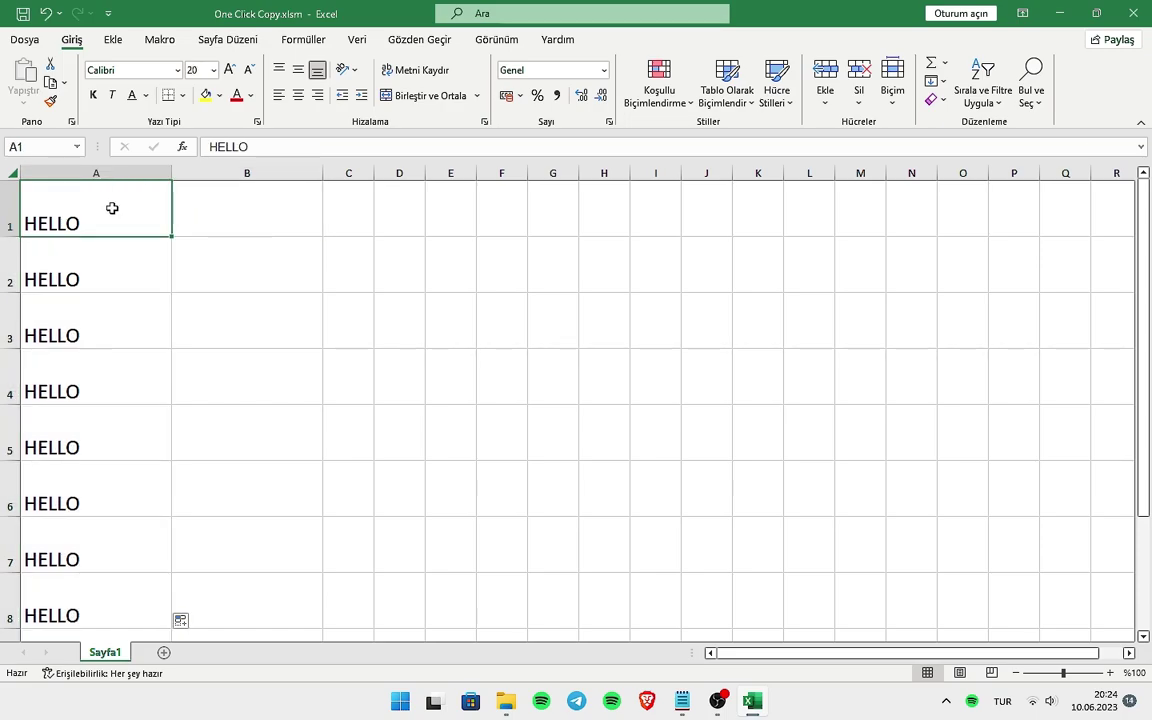
# Copy HELLO from A1, A3 and A4 into column B, and move A2's HELLO into B2
pyautogui.hotkey('ctrl', 'c')
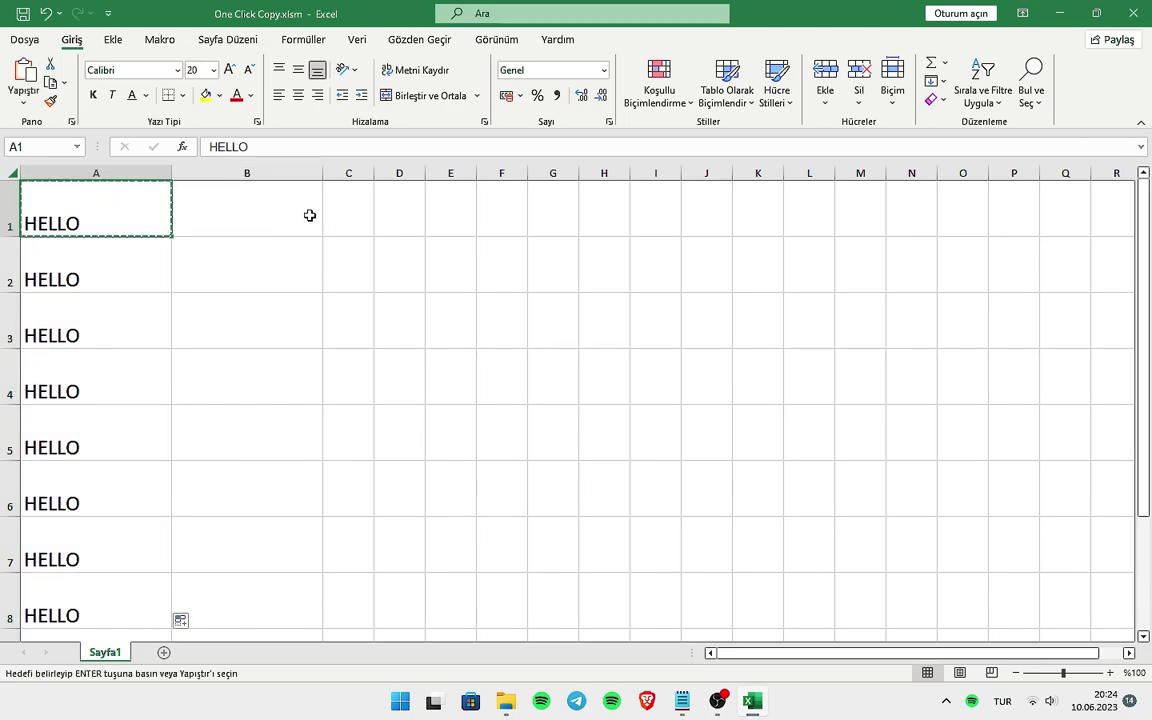
pyautogui.click(307, 214)
pyautogui.hotkey('ctrl', 'v')
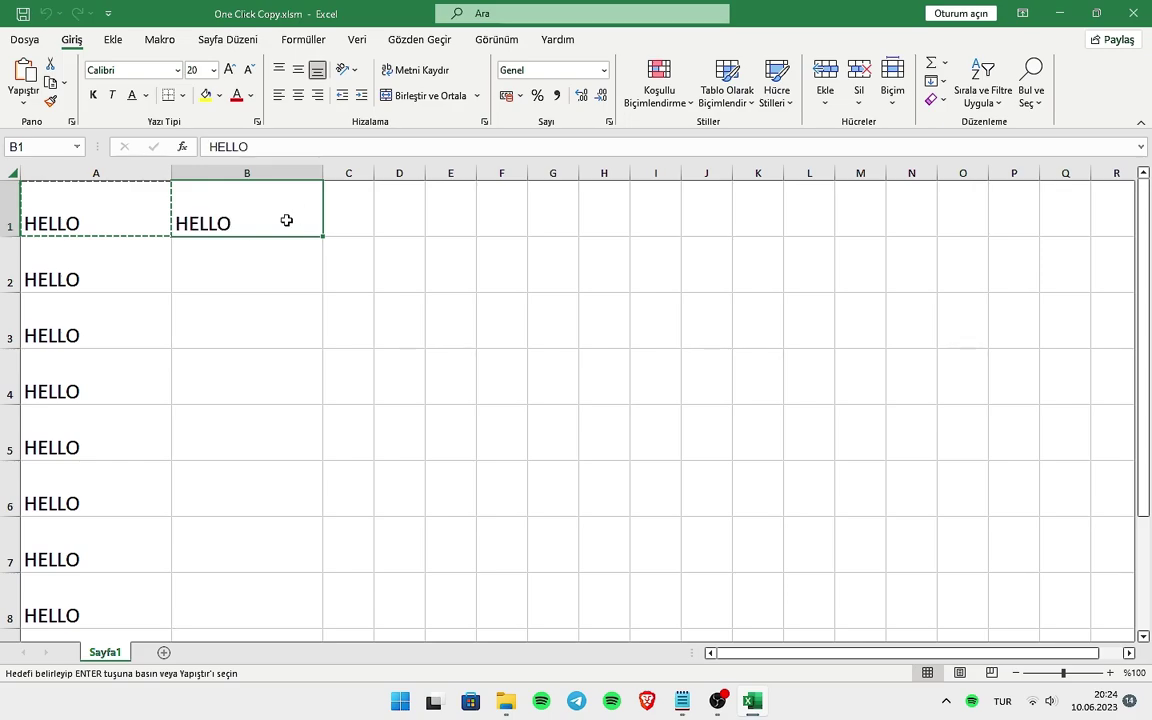
pyautogui.click(130, 255)
pyautogui.hotkey('ctrl', 'c')
pyautogui.click(200, 257)
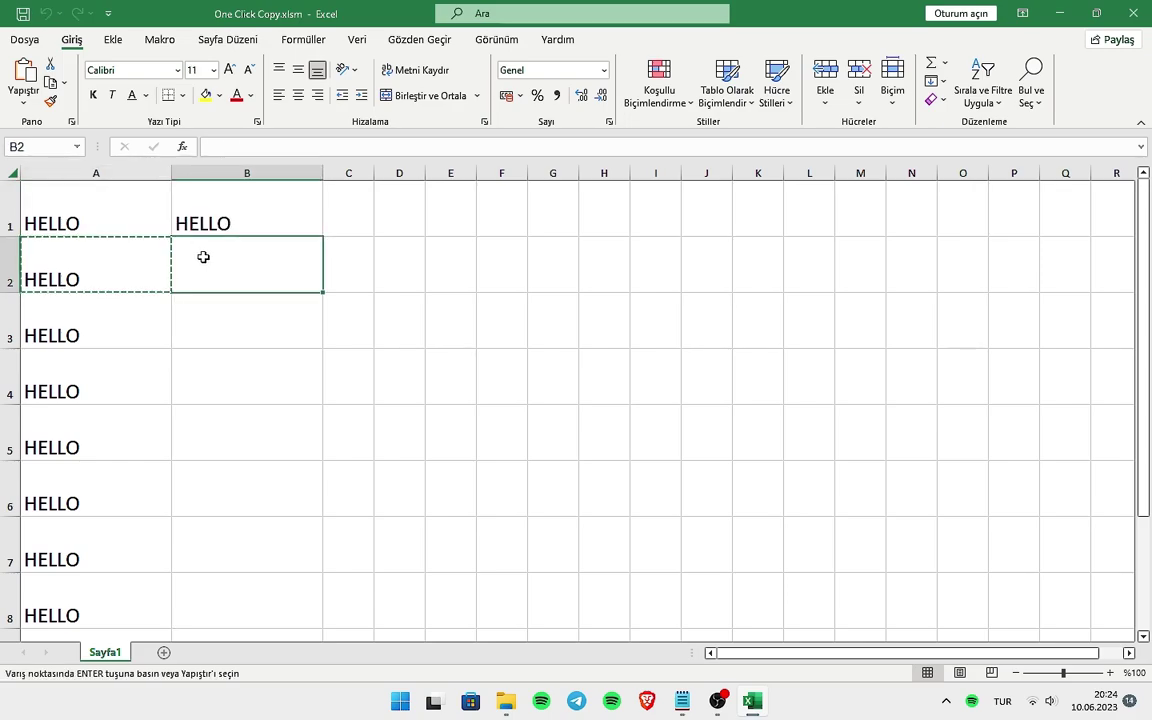
pyautogui.hotkey('ctrl', 'v')
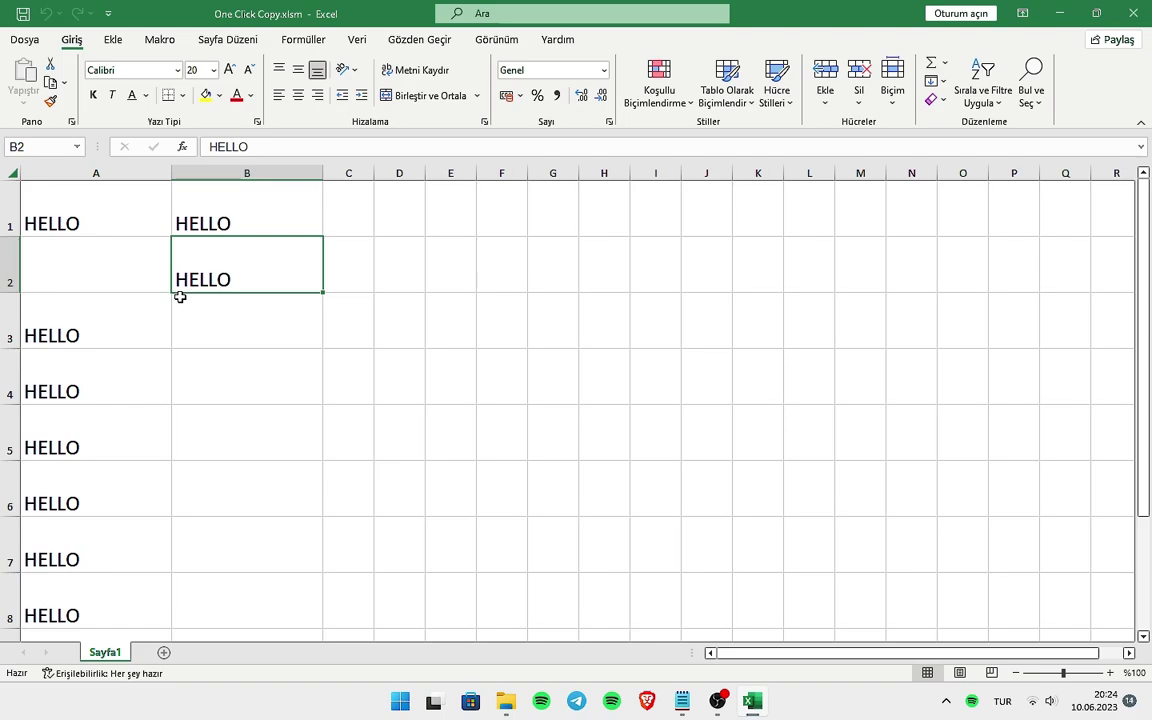
pyautogui.click(95, 311)
pyautogui.hotkey('ctrl', 'c')
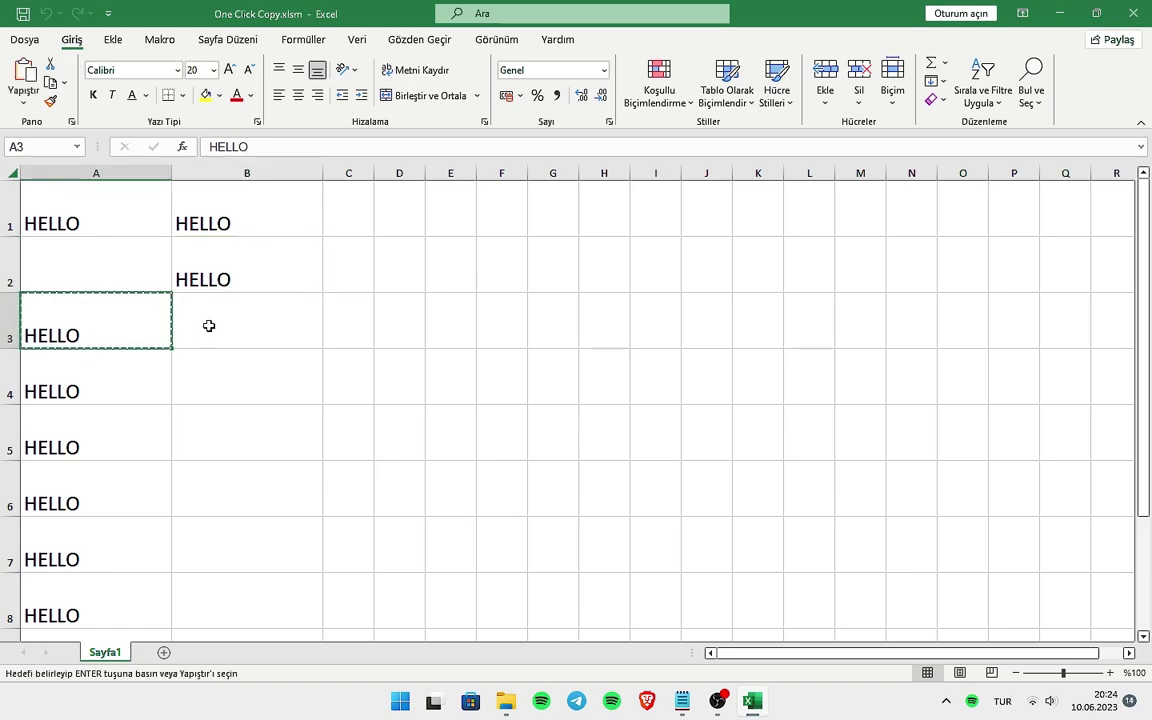
pyautogui.click(207, 324)
pyautogui.hotkey('ctrl', 'v')
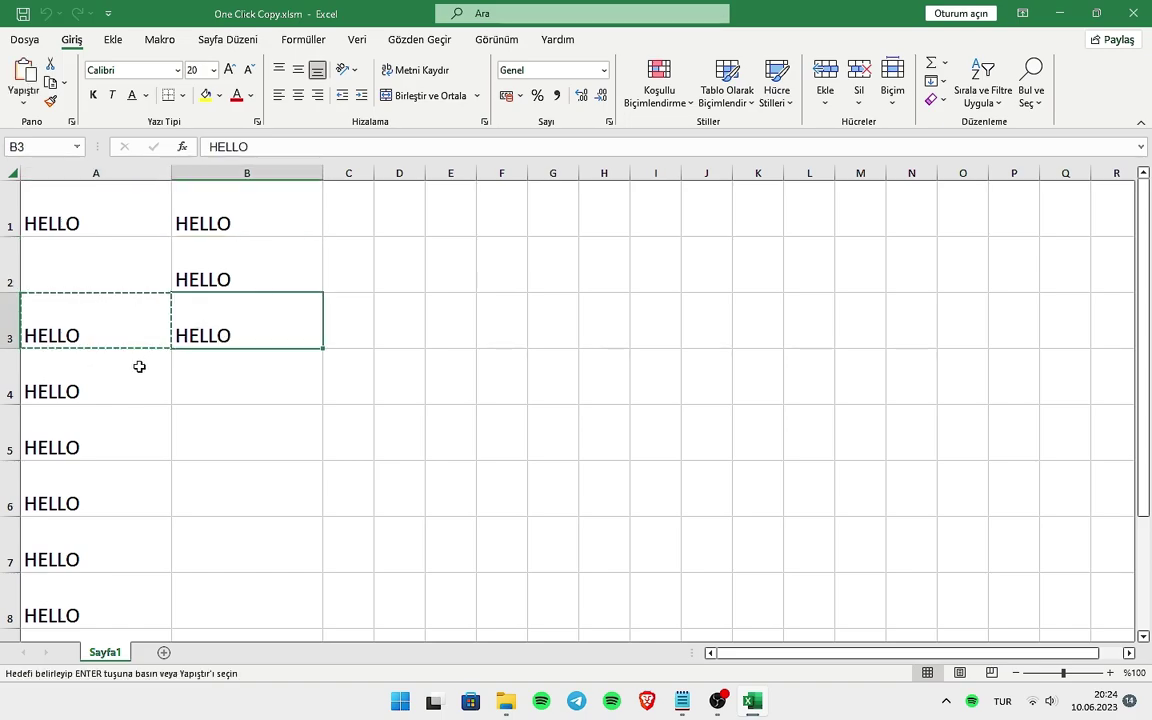
pyautogui.click(139, 367)
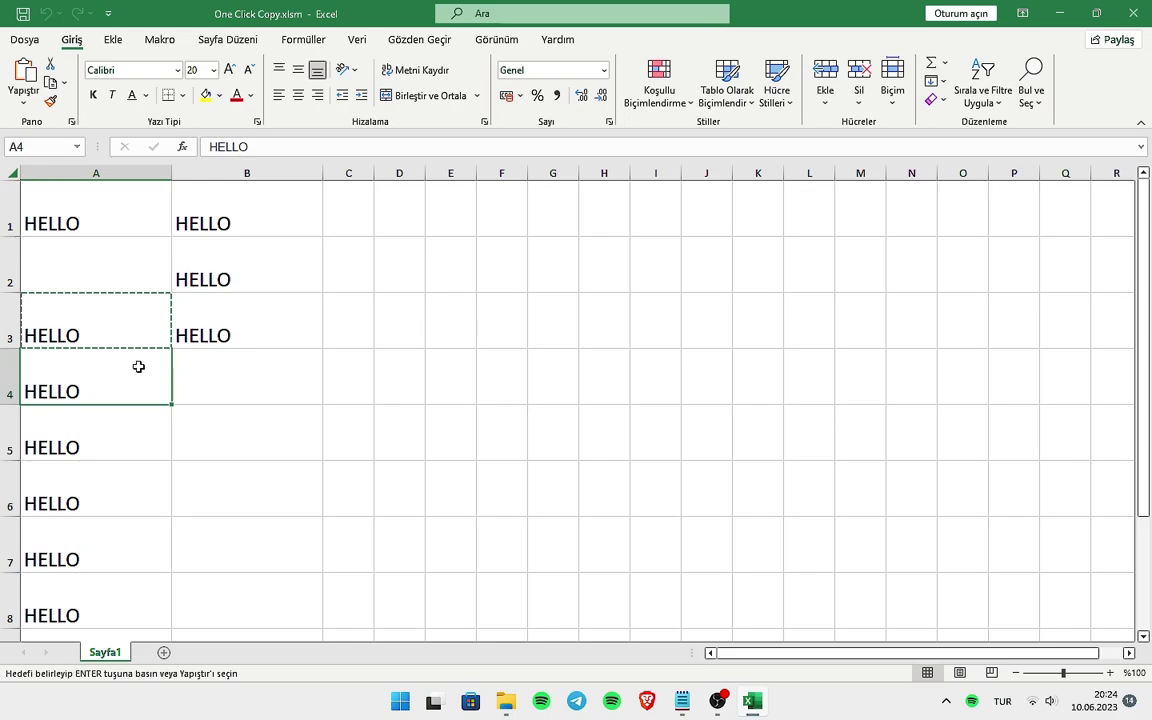
pyautogui.hotkey('ctrl', 'c')
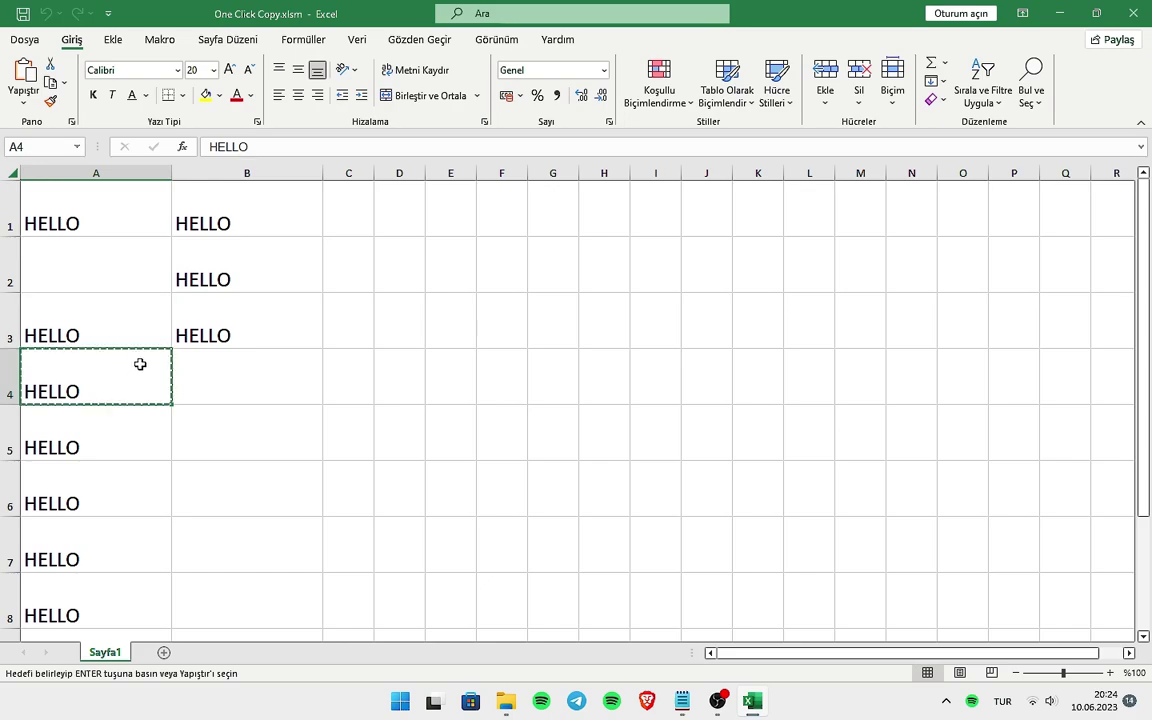
pyautogui.click(198, 360)
pyautogui.hotkey('ctrl', 'v')
# Copy the HELLOs in A5–A8 into B5–B8 beside them
pyautogui.click(127, 425)
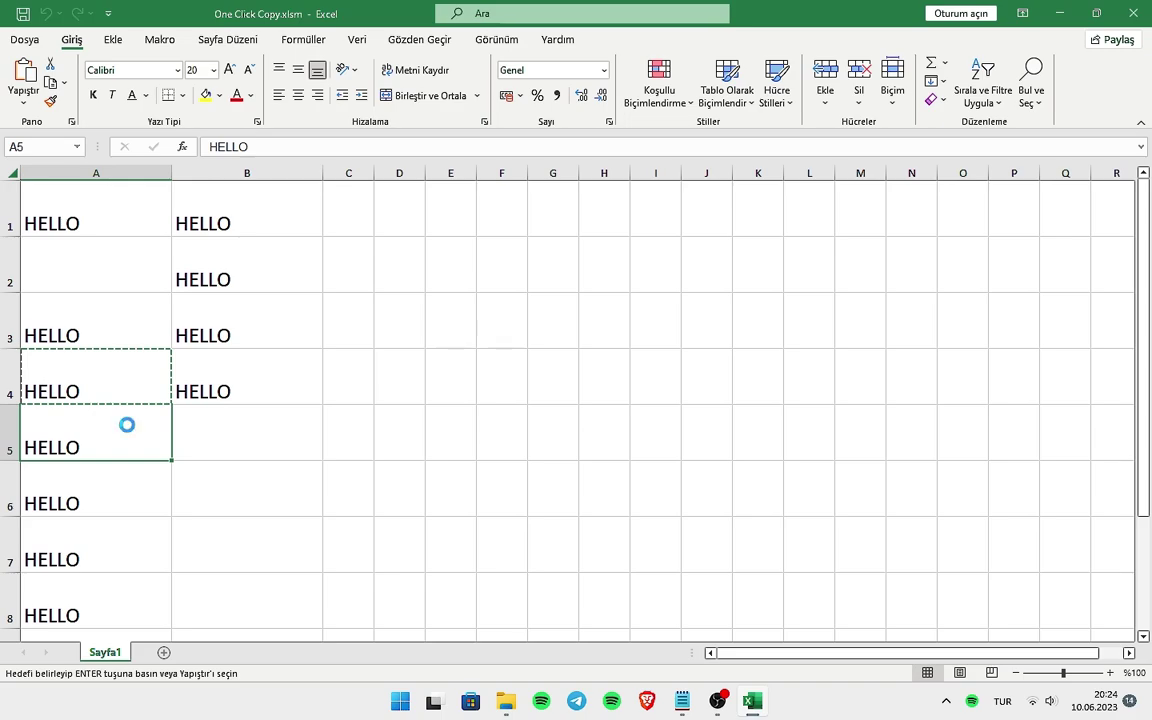
pyautogui.hotkey('ctrl', 'c')
pyautogui.click(190, 424)
pyautogui.hotkey('ctrl', 'v')
pyautogui.click(140, 487)
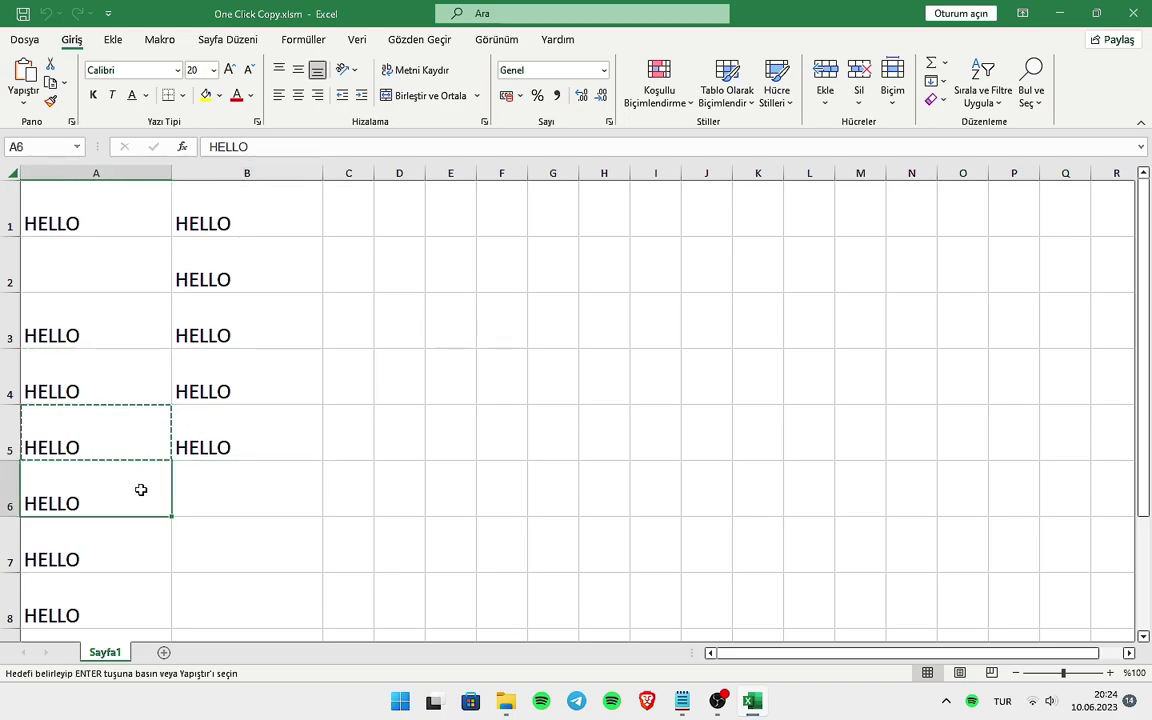
pyautogui.hotkey('ctrl', 'c')
pyautogui.click(215, 483)
pyautogui.hotkey('ctrl', 'v')
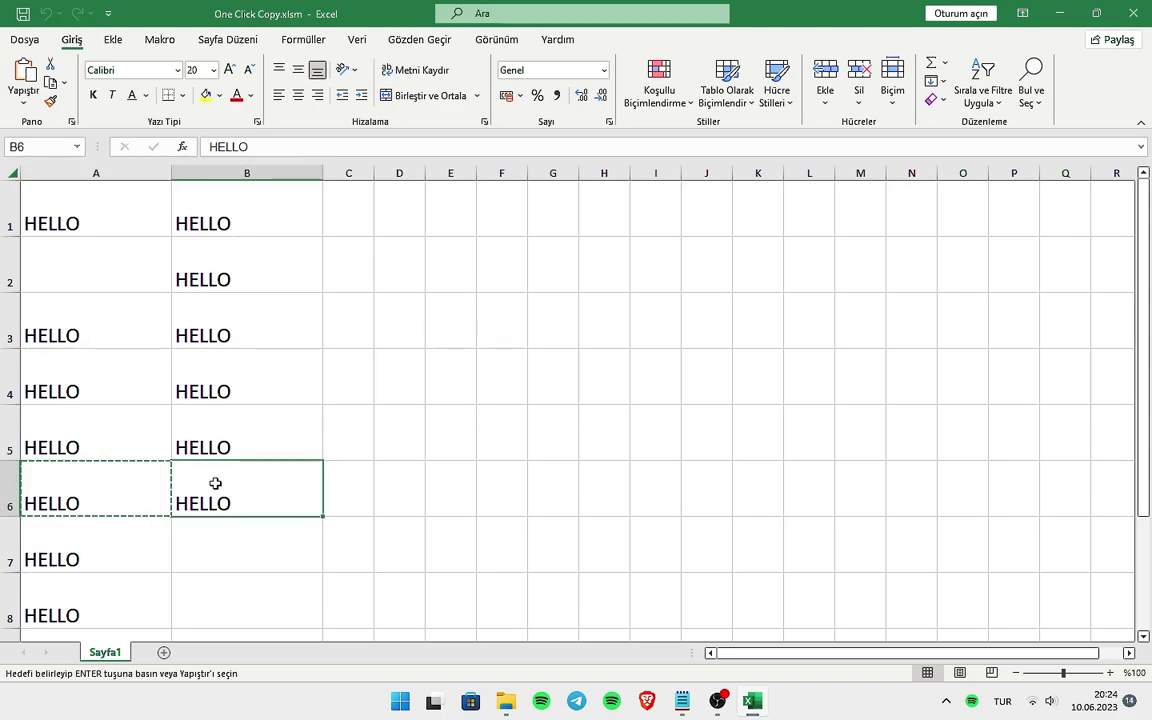
pyautogui.click(114, 524)
pyautogui.hotkey('ctrl', 'c')
pyautogui.click(224, 537)
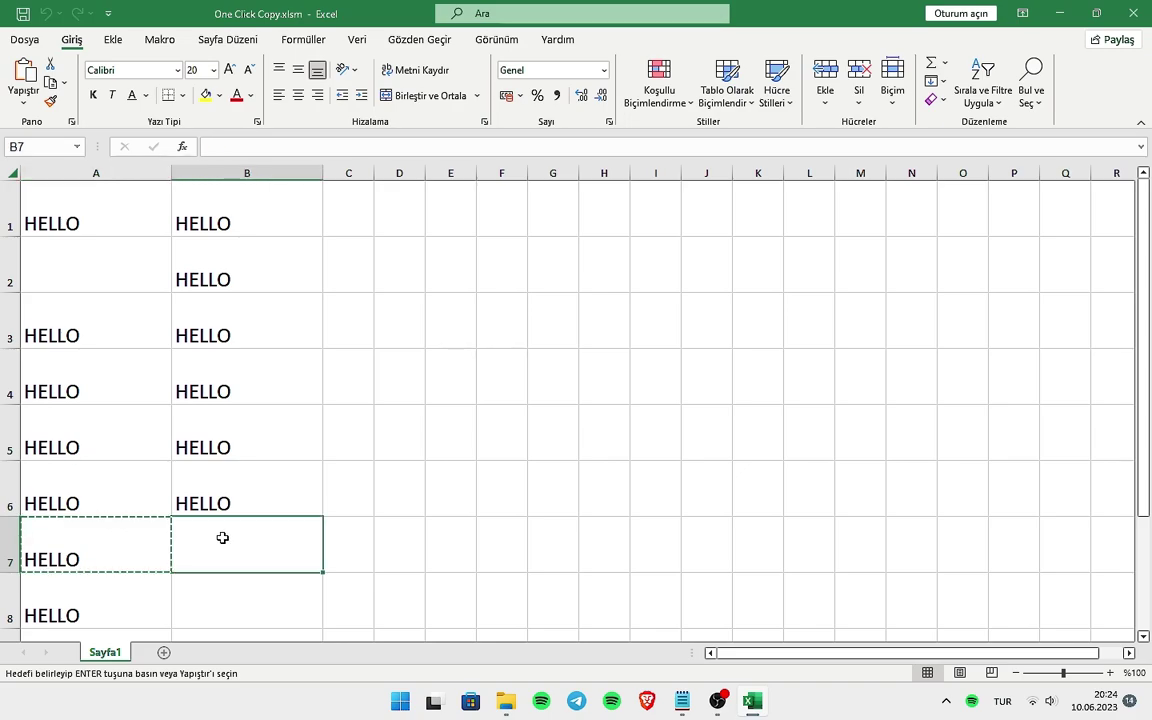
pyautogui.hotkey('ctrl', 'v')
pyautogui.click(120, 598)
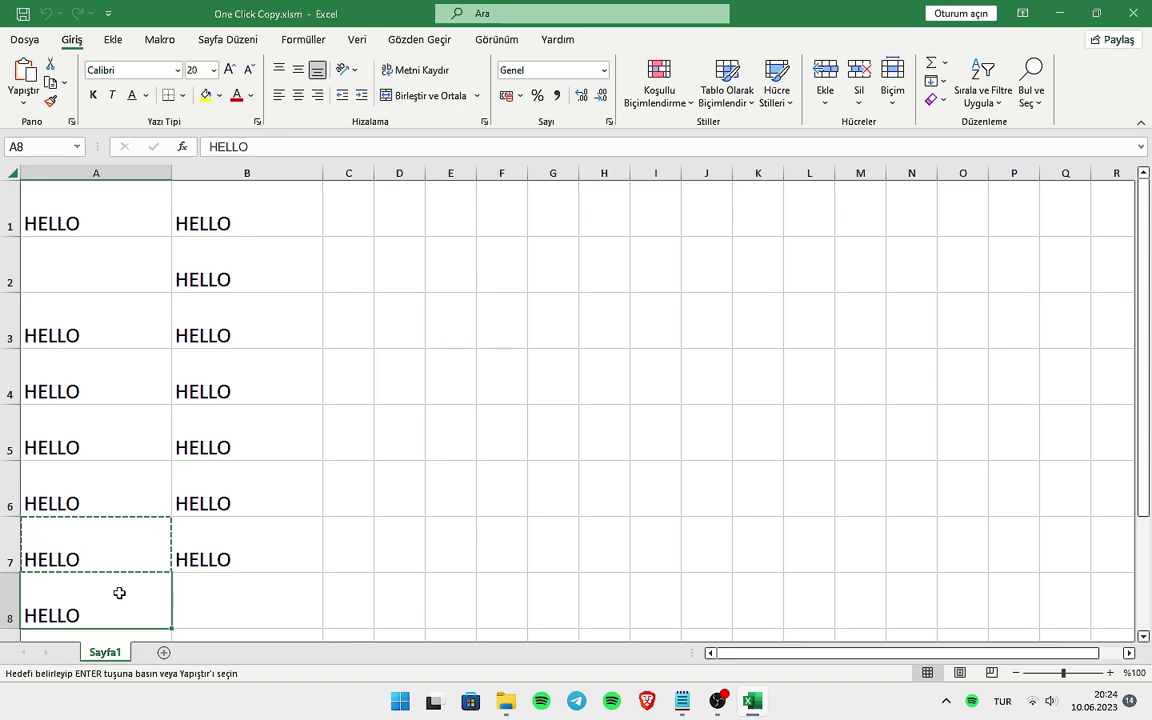
pyautogui.hotkey('ctrl', 'c')
pyautogui.click(208, 588)
pyautogui.hotkey('ctrl', 'v')
# Move the HELLOs from B1, B2 and B3 into C1, C2 and C3
pyautogui.click(450, 432)
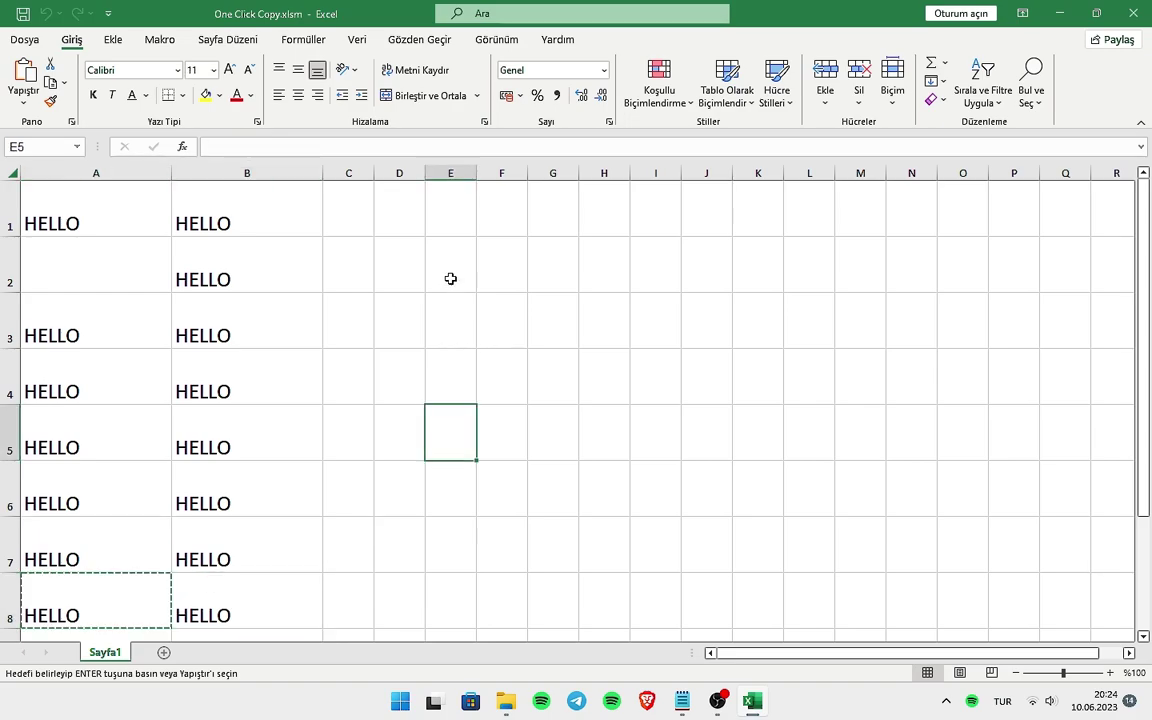
pyautogui.click(278, 213)
pyautogui.hotkey('ctrl', 'c')
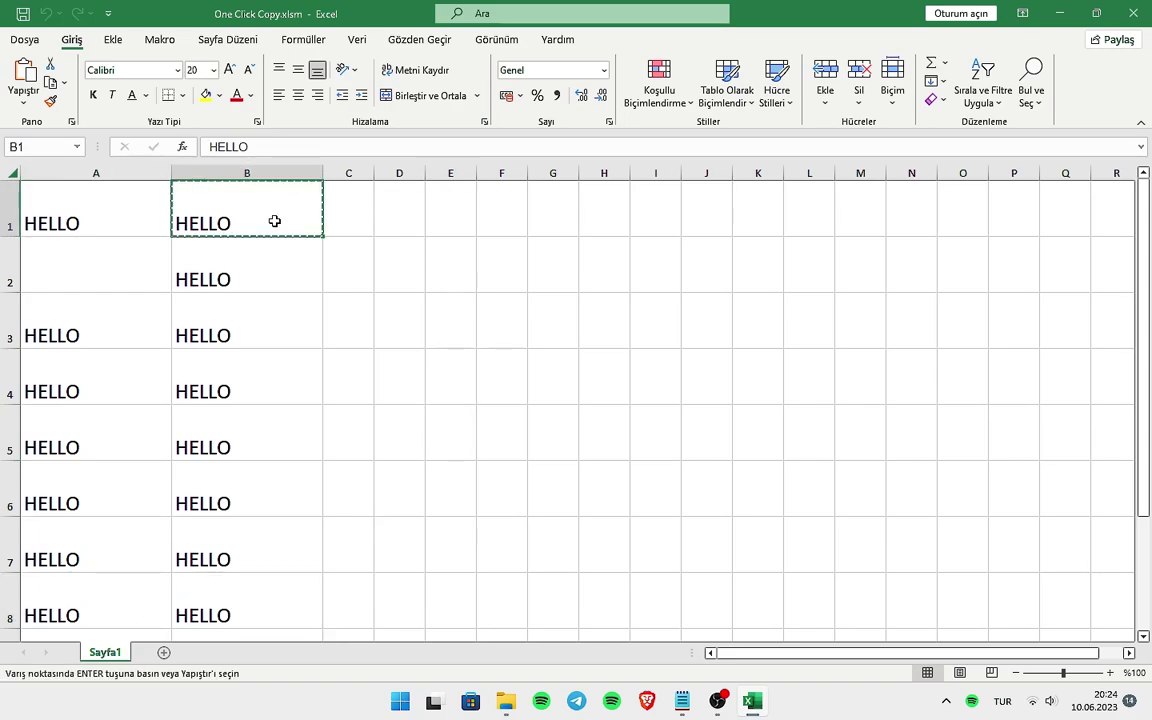
pyautogui.click(355, 216)
pyautogui.hotkey('ctrl', 'v')
pyautogui.click(287, 271)
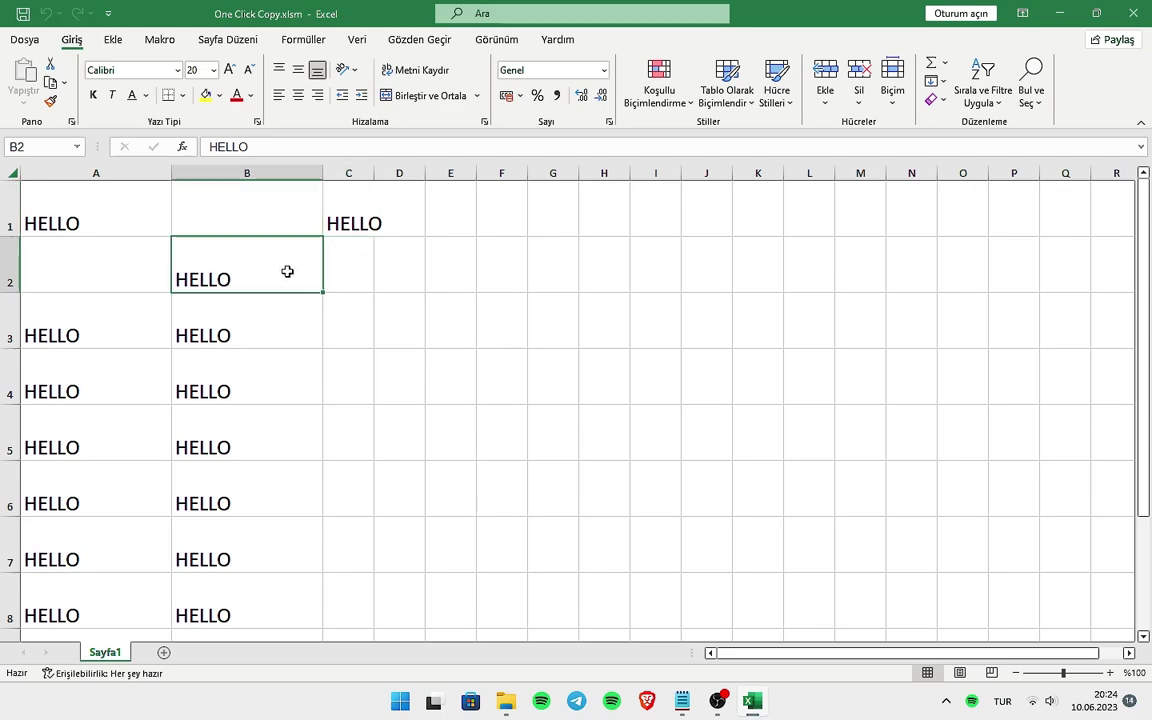
pyautogui.hotkey('ctrl', 'x')
pyautogui.click(352, 260)
pyautogui.hotkey('ctrl', 'v')
pyautogui.click(275, 327)
pyautogui.hotkey('ctrl', 'x')
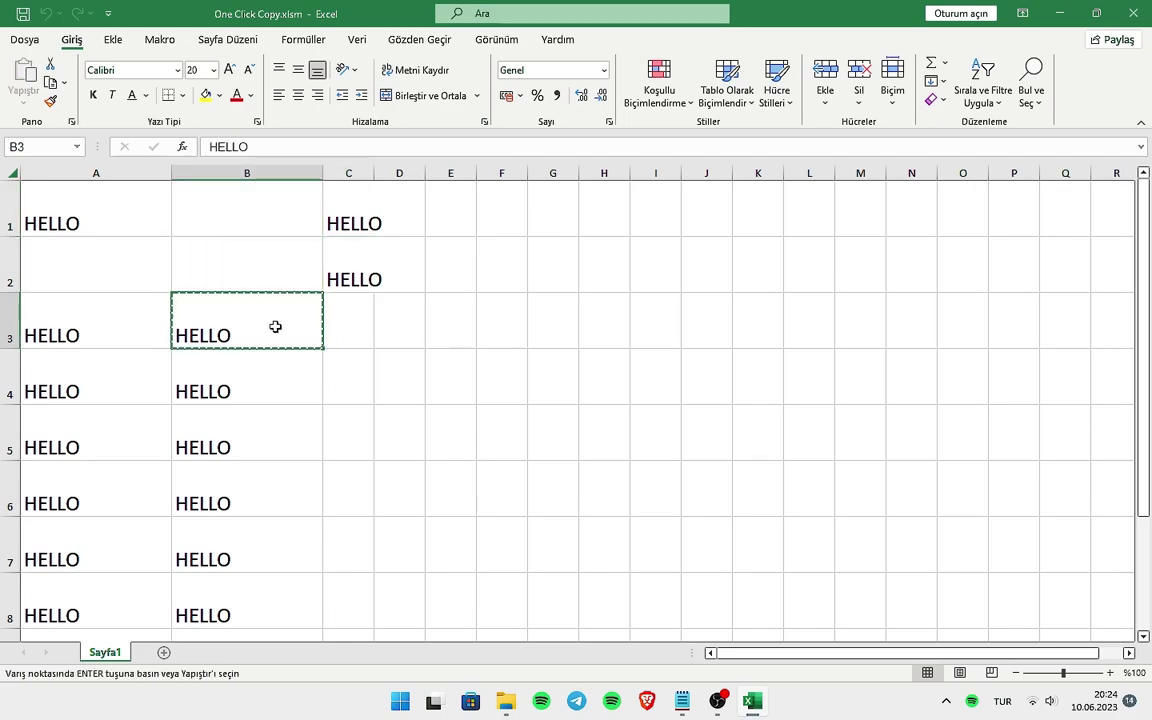
pyautogui.click(343, 307)
pyautogui.hotkey('ctrl', 'v')
# Move the HELLOs from B4 and B5 into C4 and C5
pyautogui.click(267, 377)
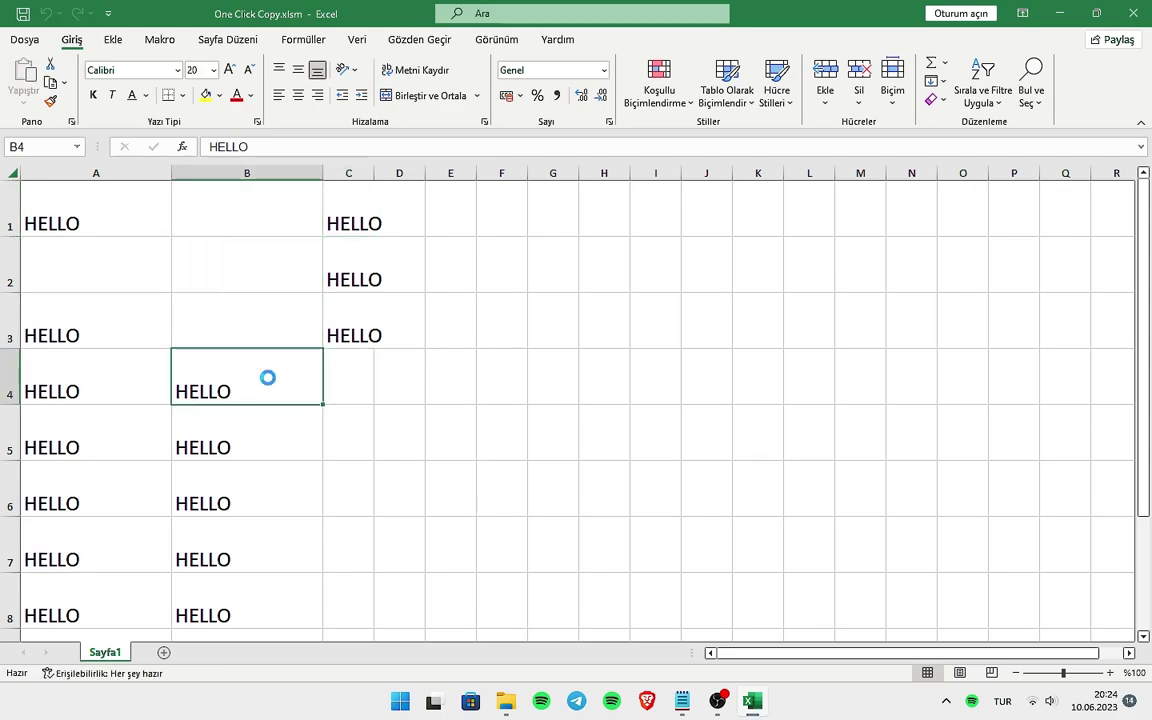
pyautogui.hotkey('ctrl', 'x')
pyautogui.click(342, 365)
pyautogui.hotkey('ctrl', 'v')
pyautogui.click(257, 427)
pyautogui.hotkey('ctrl', 'x')
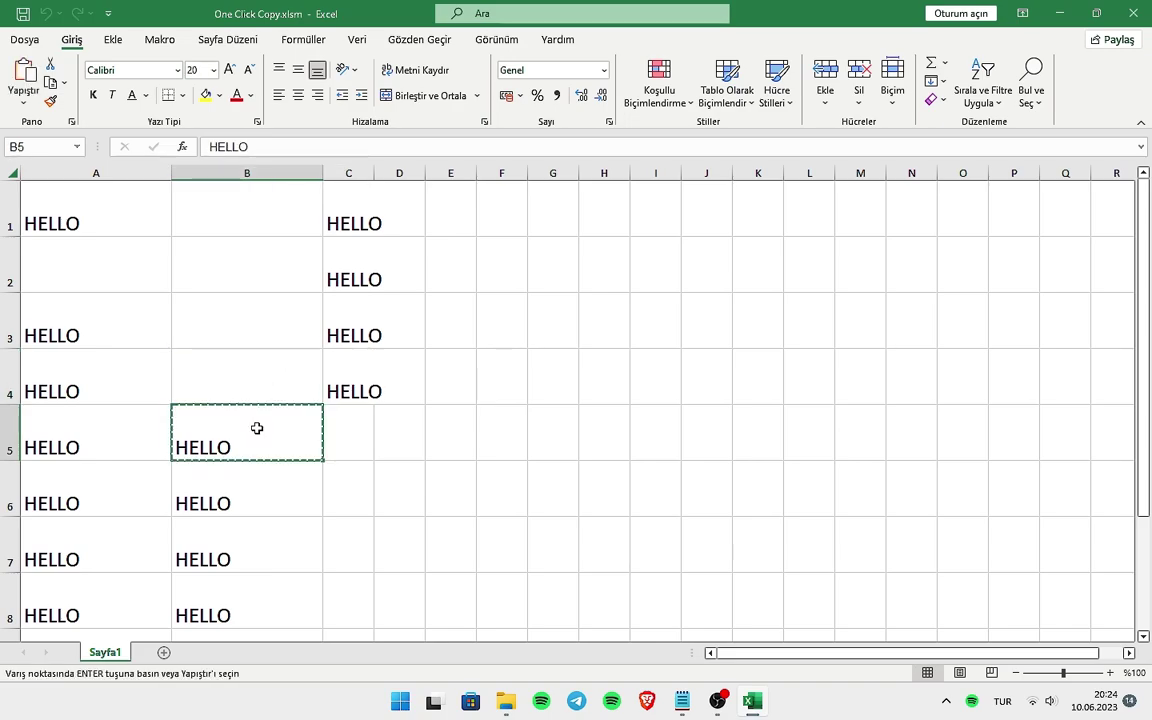
pyautogui.click(334, 432)
pyautogui.hotkey('ctrl', 'v')
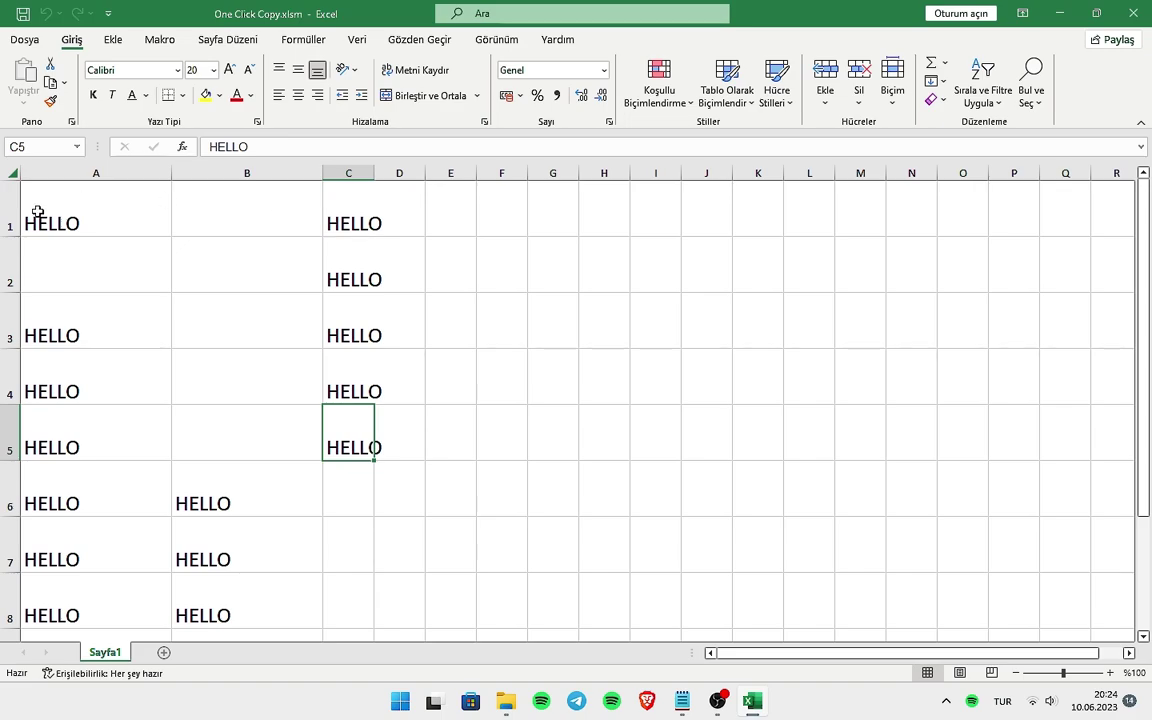
# Copy the block A1:B8 to F1:G8
pyautogui.moveTo(37, 211); pyautogui.dragTo(224, 580)
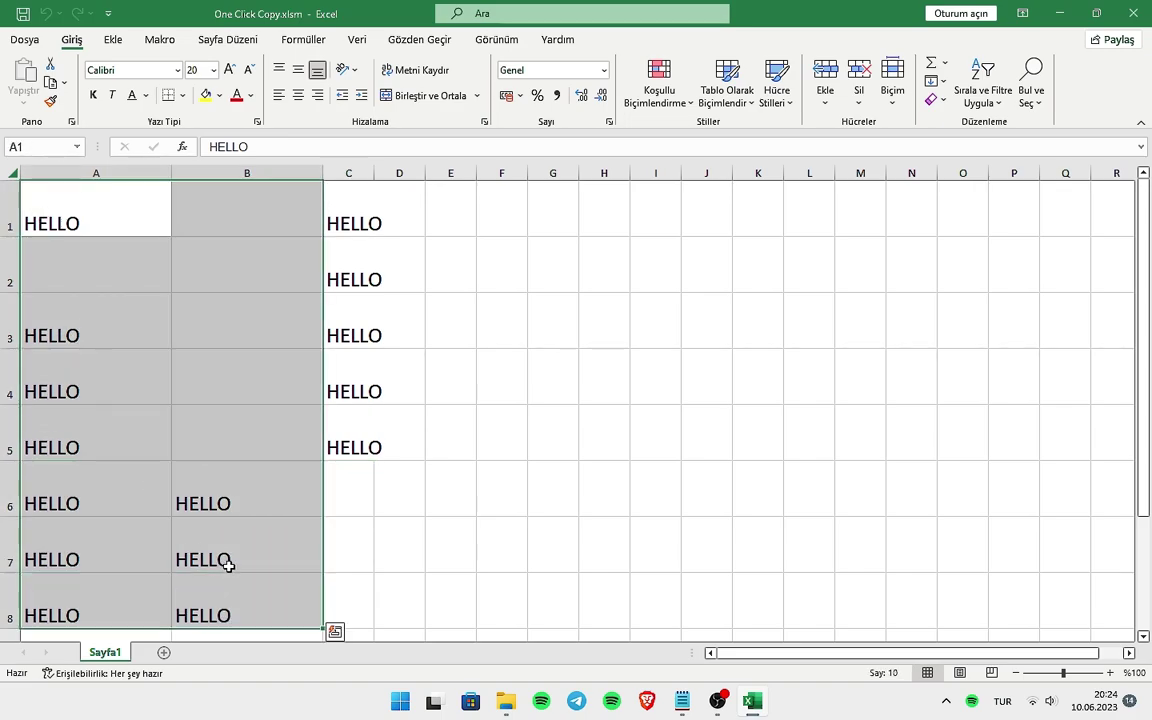
pyautogui.hotkey('ctrl', 'c')
pyautogui.click(513, 209)
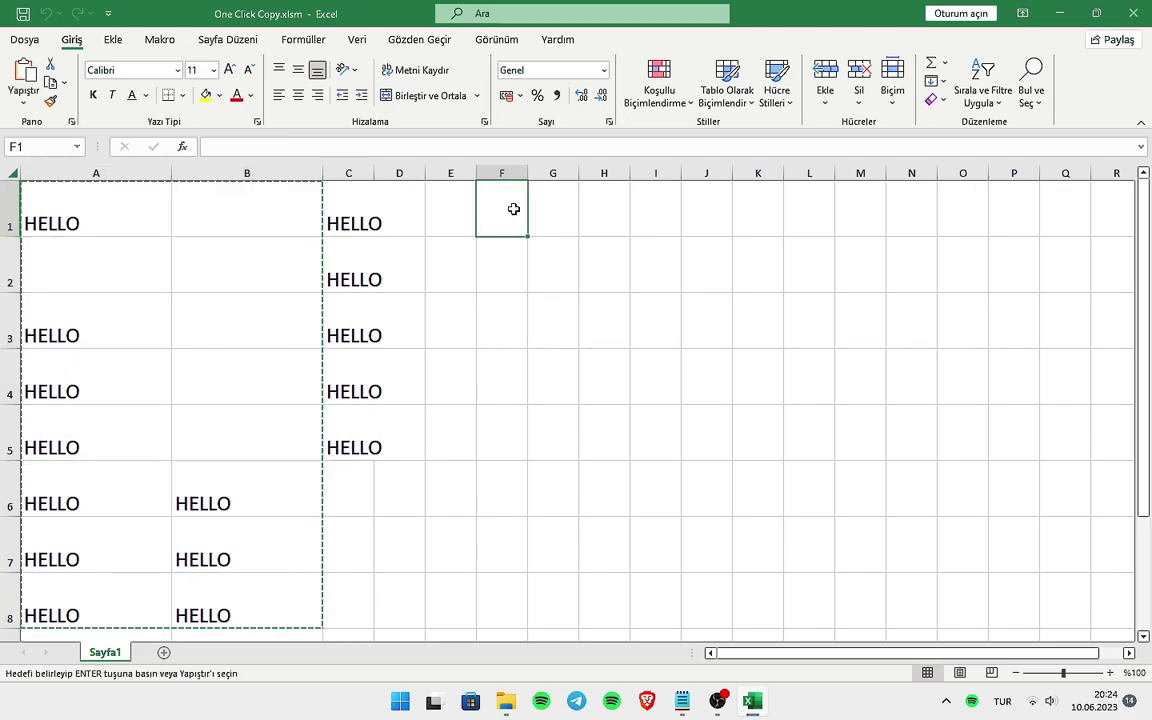
pyautogui.hotkey('ctrl', 'v')
# Cut the block B1:H5 and paste it starting at J1
pyautogui.click(584, 244)
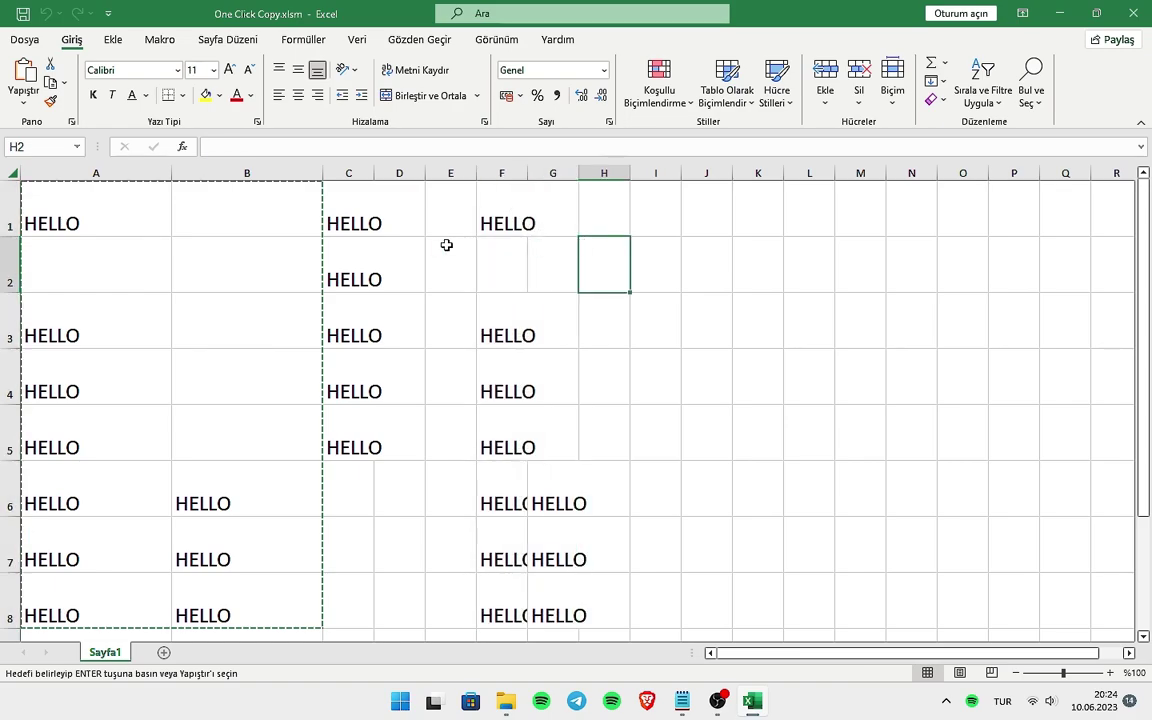
pyautogui.moveTo(180, 187); pyautogui.dragTo(620, 416)
pyautogui.hotkey('ctrl', 'c')
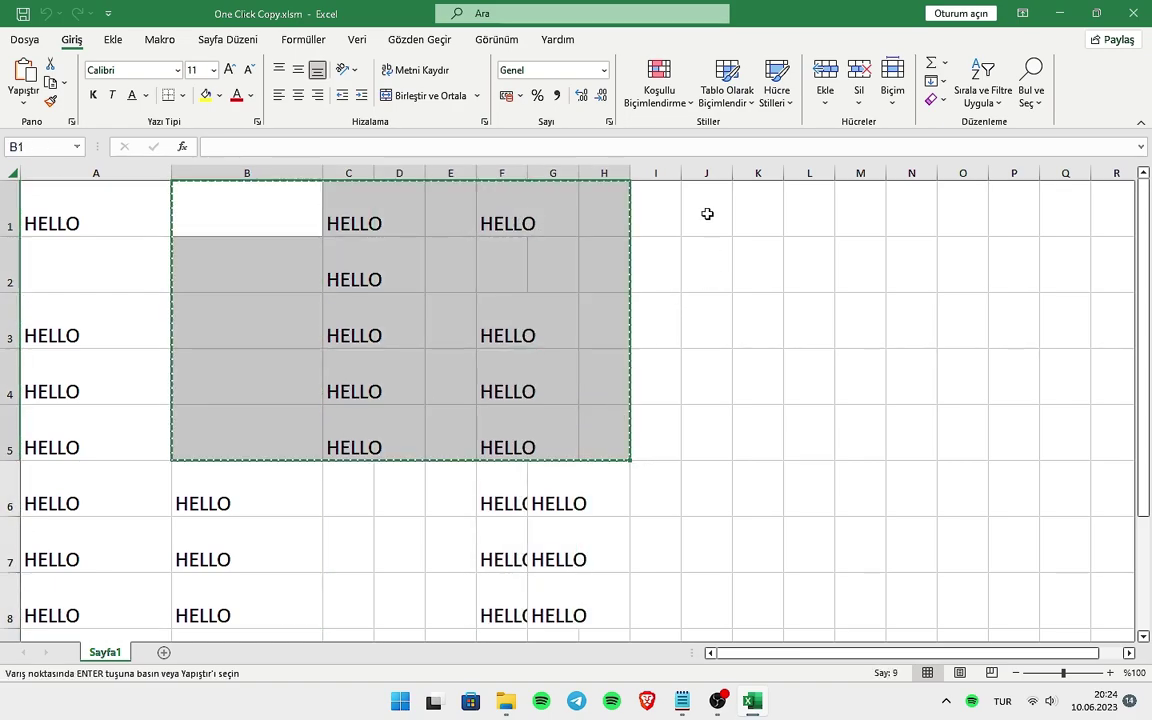
pyautogui.click(707, 214)
pyautogui.hotkey('ctrl', 'v')
pyautogui.click(707, 335)
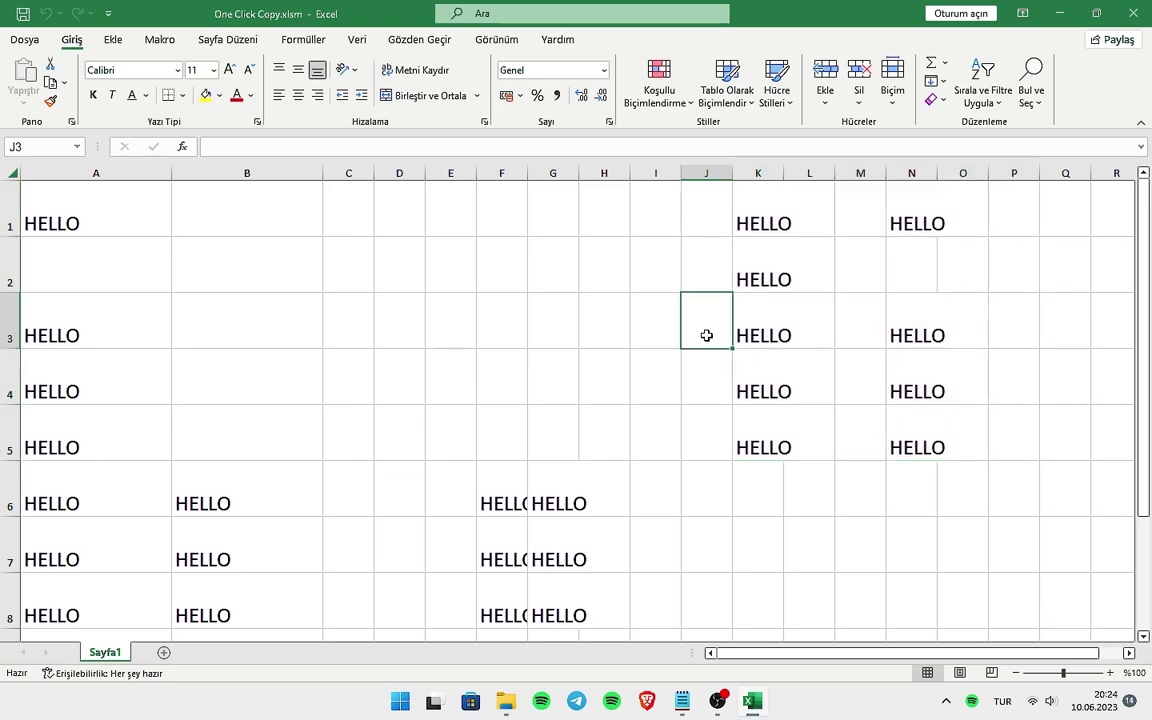
pyautogui.click(450, 330)
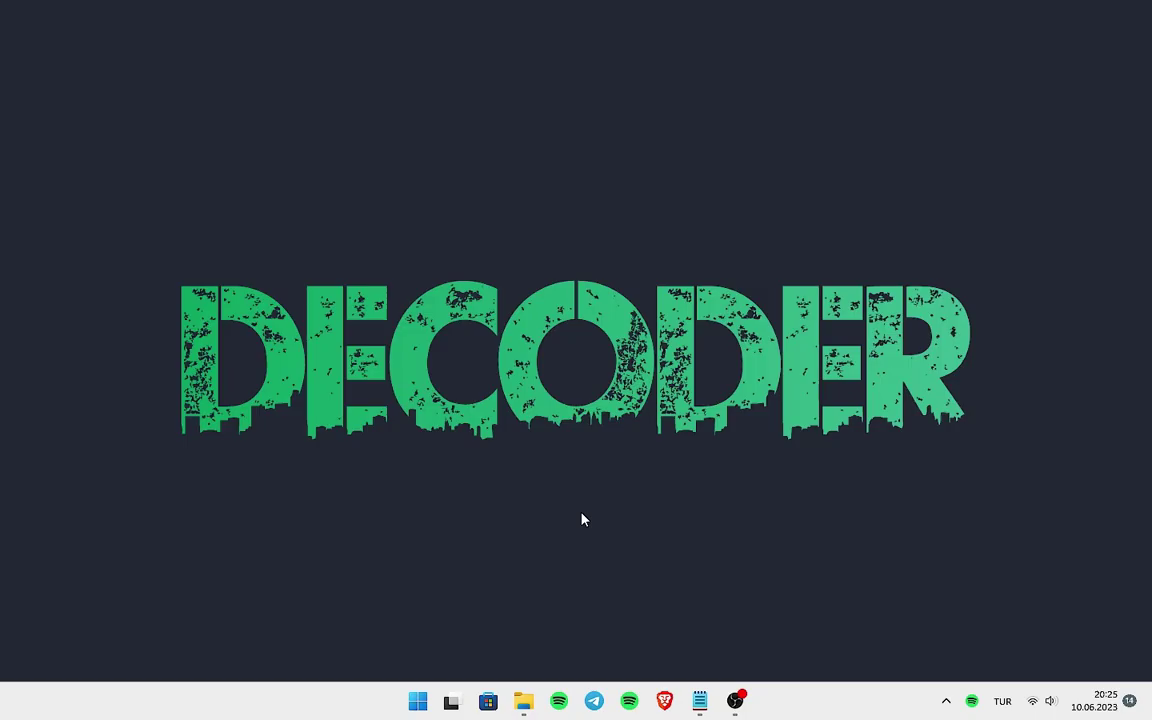